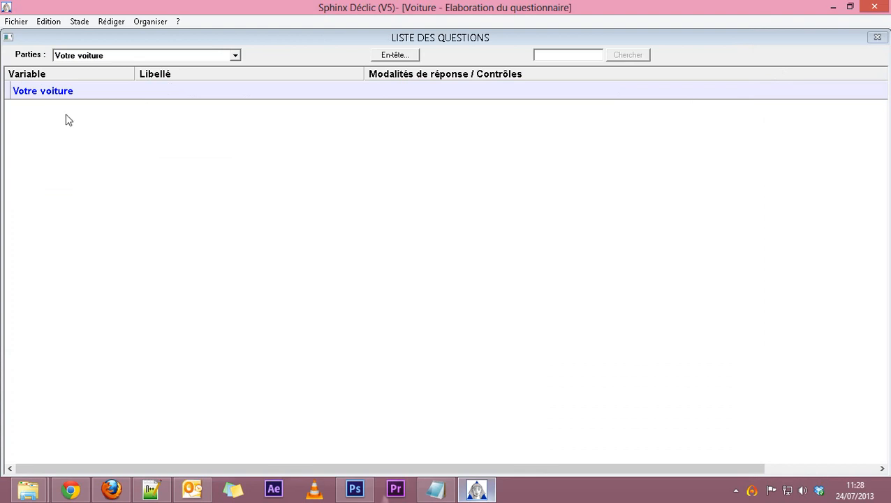
Step: Create question 1 in the "Votre voiture" part with the label "Avez-vous une voiture à votre disposition ?"
{"action": "right_click", "coordinate": [234, 148]}
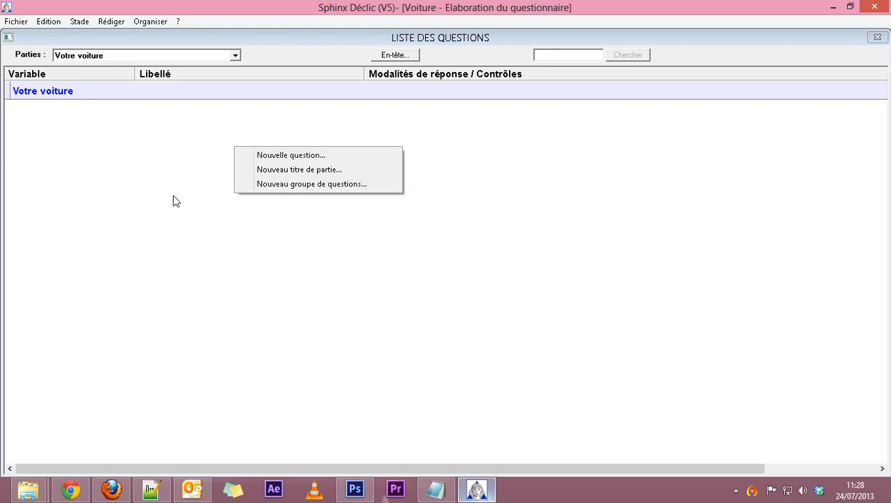
{"action": "left_click", "coordinate": [288, 156]}
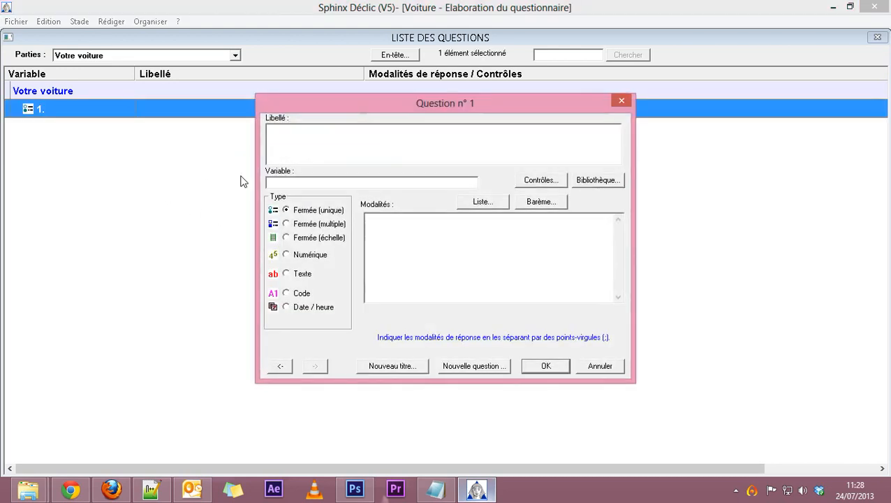
{"action": "left_click_drag", "start_coordinate": [461, 104], "coordinate": [380, 126]}
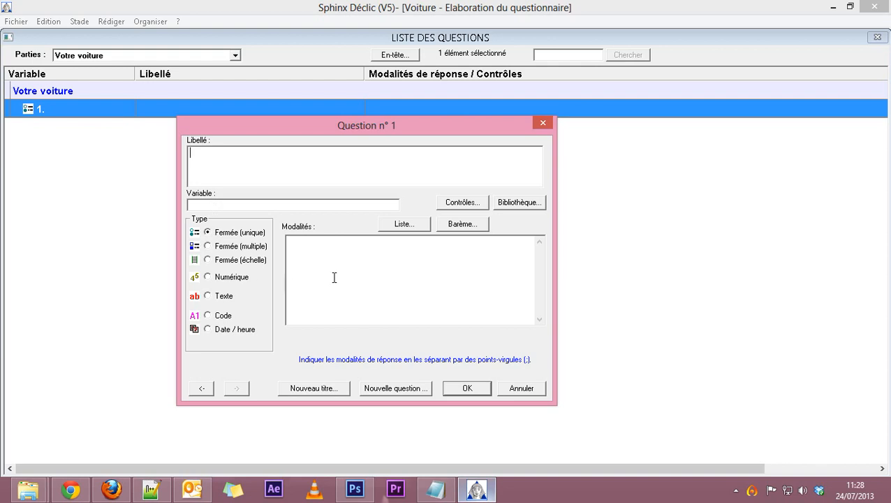
{"action": "left_click", "coordinate": [214, 203]}
{"action": "left_click", "coordinate": [353, 279]}
{"action": "left_click", "coordinate": [227, 166]}
{"action": "type", "text": "Avez-vous une voi"}
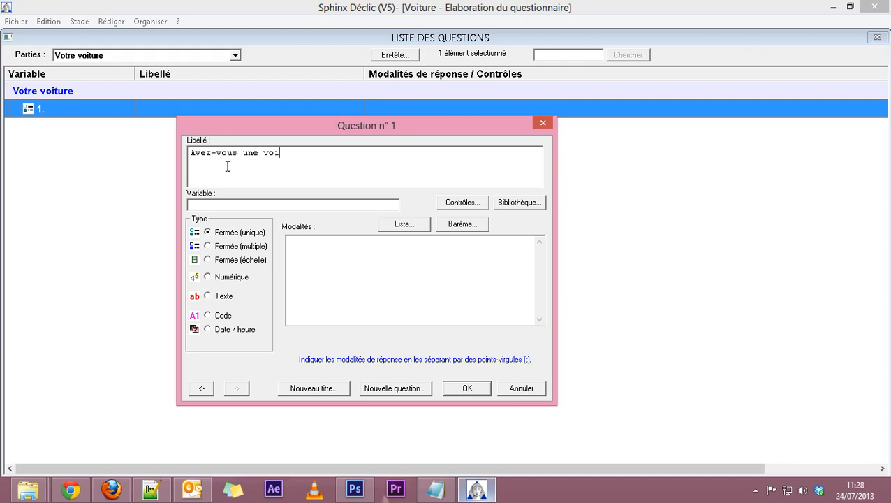
{"action": "type", "text": "ture à votre disposition "}
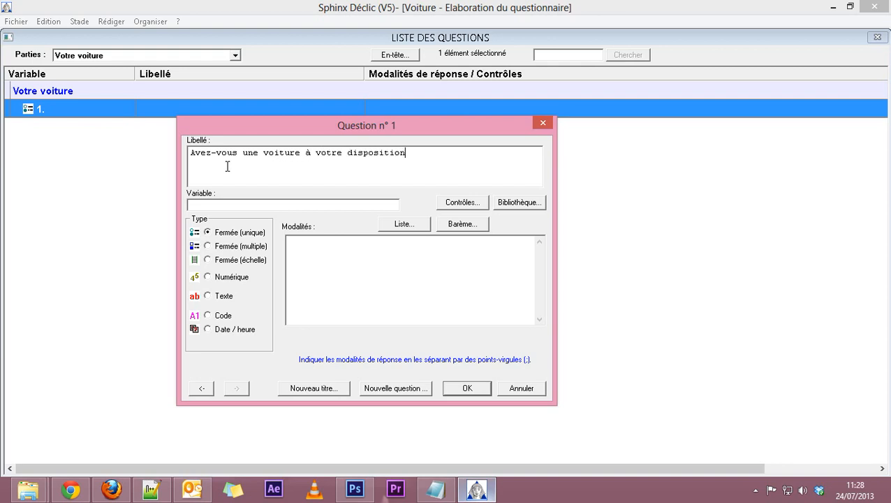
{"action": "type", "text": "?"}
Step: Name the variable of question 1 "Avoir une voiture"
{"action": "left_click_drag", "start_coordinate": [425, 155], "coordinate": [160, 164]}
{"action": "left_click", "coordinate": [219, 204]}
{"action": "left_click_drag", "start_coordinate": [427, 155], "coordinate": [124, 153]}
{"action": "left_click", "coordinate": [266, 171]}
{"action": "left_click", "coordinate": [218, 205]}
{"action": "type", "text": "V"}
{"action": "key", "text": "BackSpace"}
{"action": "type", "text": "Avoir une voiture"}
{"action": "key", "text": "Tab"}
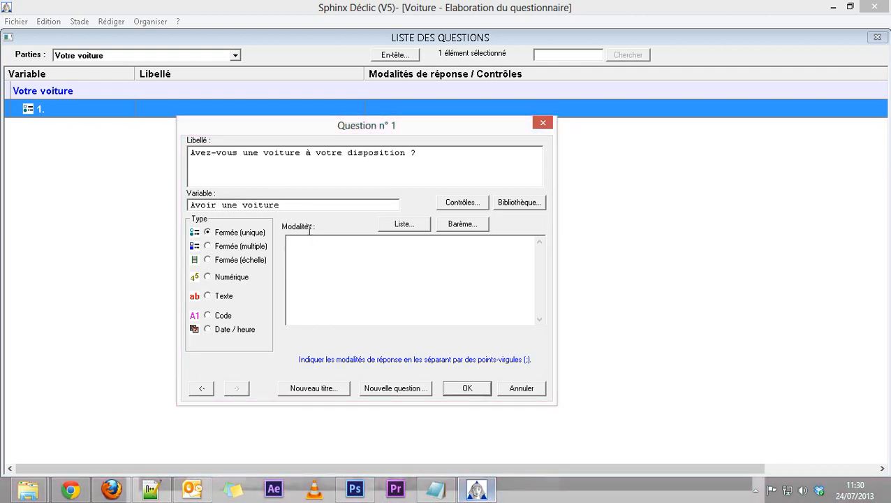
{"action": "left_click_drag", "start_coordinate": [285, 204], "coordinate": [138, 203]}
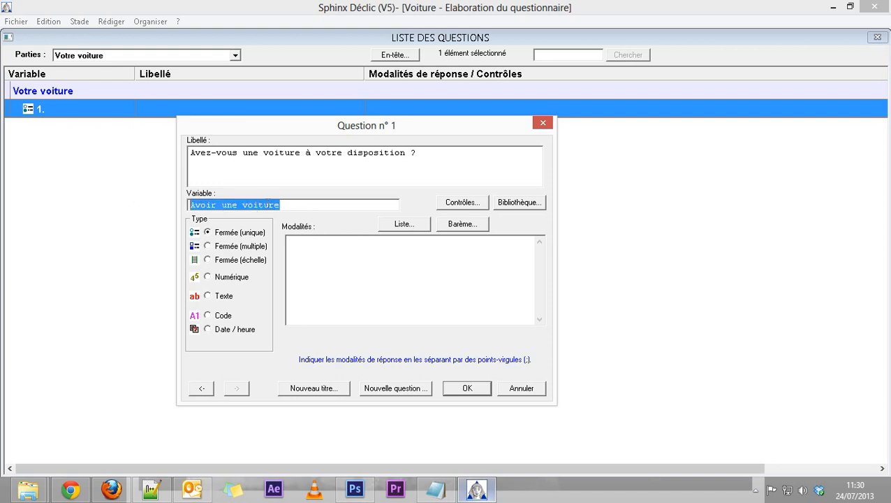
{"action": "left_click", "coordinate": [270, 205]}
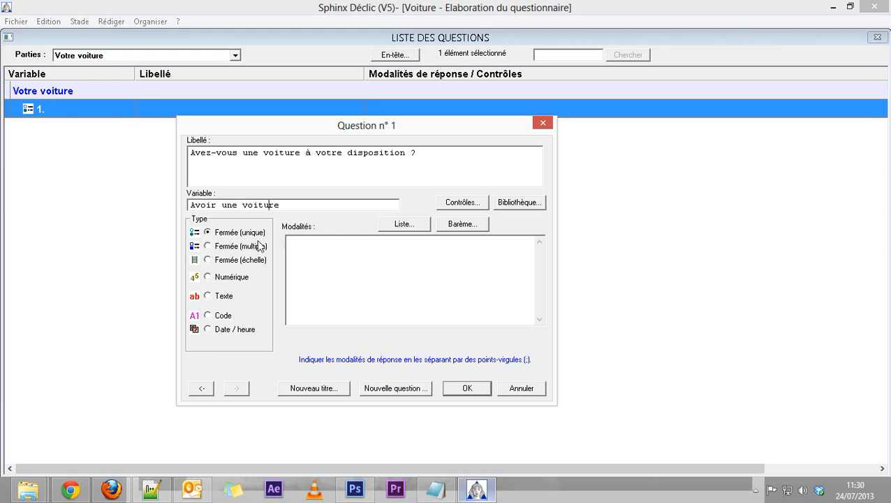
Step: Compare the Fermée (unique) and Fermée (multiple) types for question 1, leaving Fermée (unique) selected
{"action": "left_click", "coordinate": [208, 246]}
{"action": "left_click", "coordinate": [208, 232]}
{"action": "left_click", "coordinate": [207, 246]}
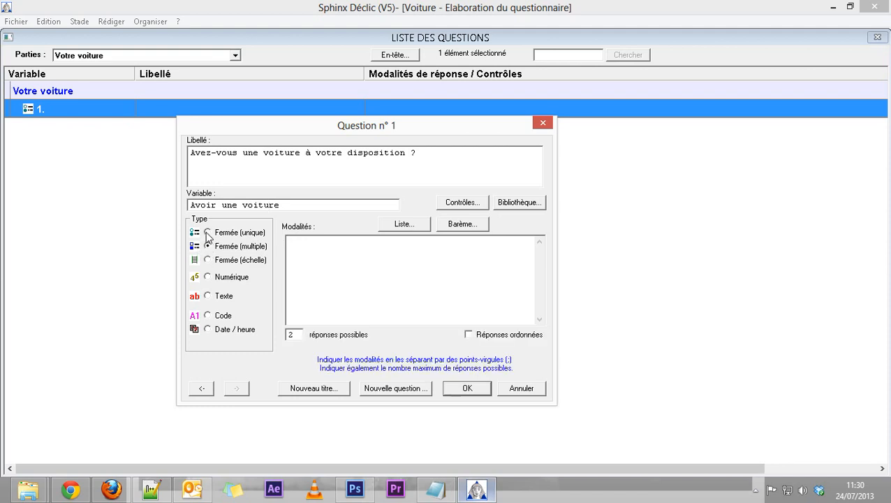
{"action": "left_click", "coordinate": [207, 233]}
{"action": "left_click", "coordinate": [208, 246]}
{"action": "left_click", "coordinate": [207, 233]}
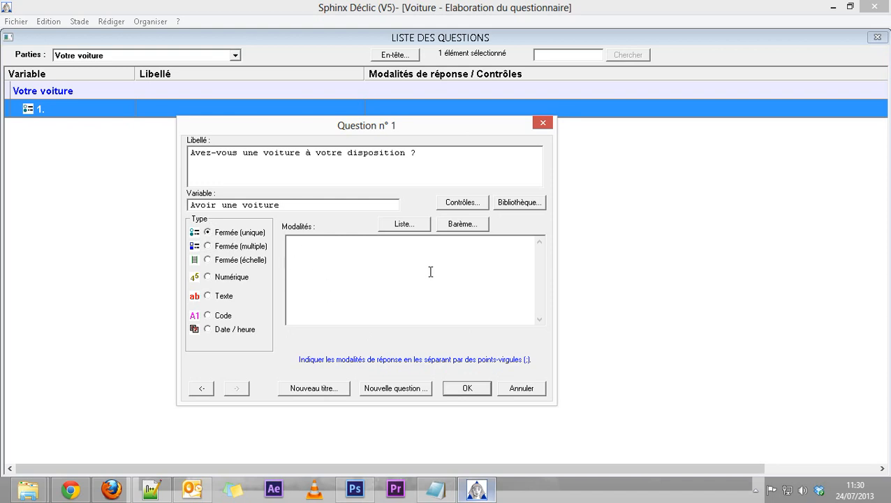
{"action": "left_click", "coordinate": [216, 248]}
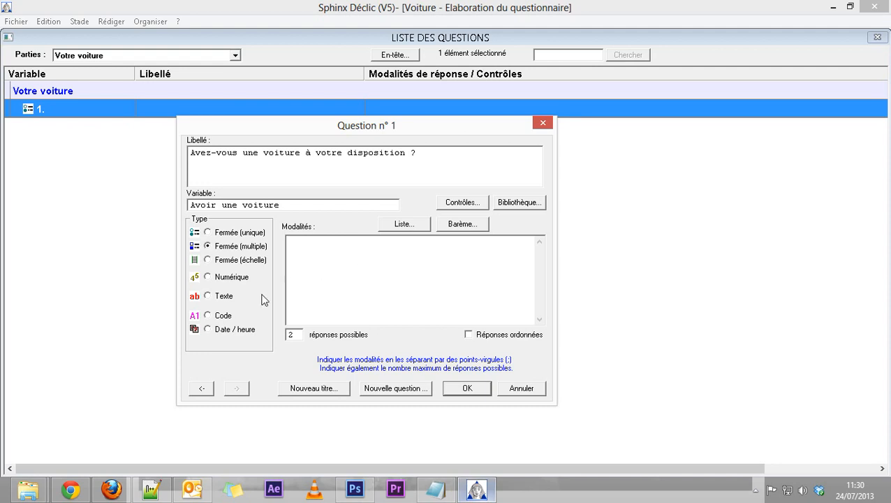
{"action": "left_click", "coordinate": [238, 234]}
{"action": "left_click", "coordinate": [232, 248]}
{"action": "left_click", "coordinate": [229, 233]}
Step: Enter "Oui ; Non" as the response options of question 1, separated by a semicolon
{"action": "left_click", "coordinate": [347, 250]}
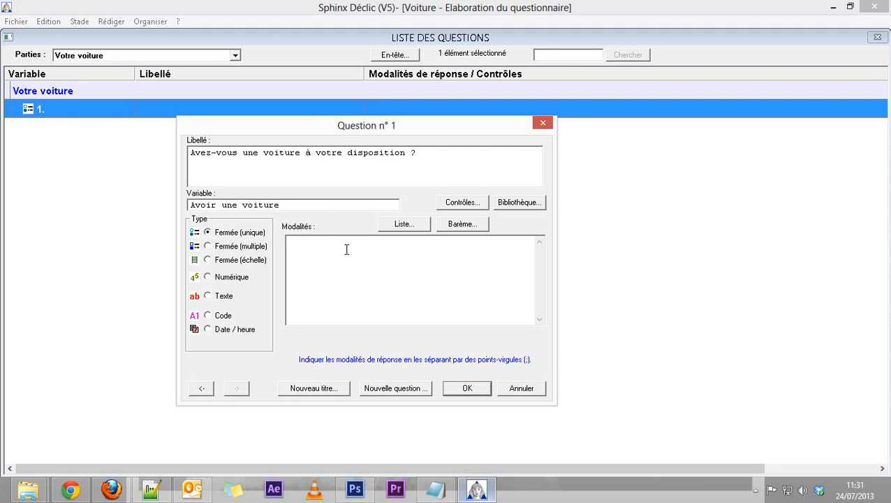
{"action": "type", "text": "Oui ; Non"}
{"action": "left_click_drag", "start_coordinate": [315, 241], "coordinate": [308, 242]}
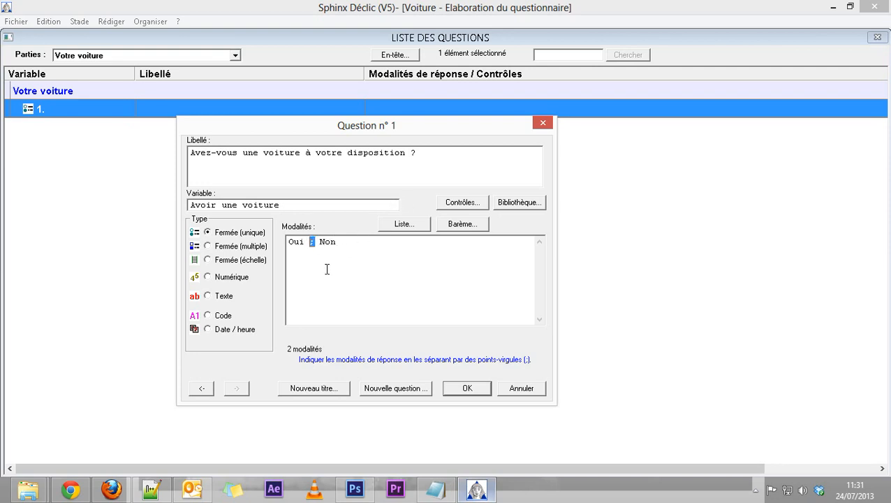
{"action": "left_click", "coordinate": [355, 242]}
{"action": "left_click", "coordinate": [324, 242]}
{"action": "double_click", "coordinate": [324, 242]}
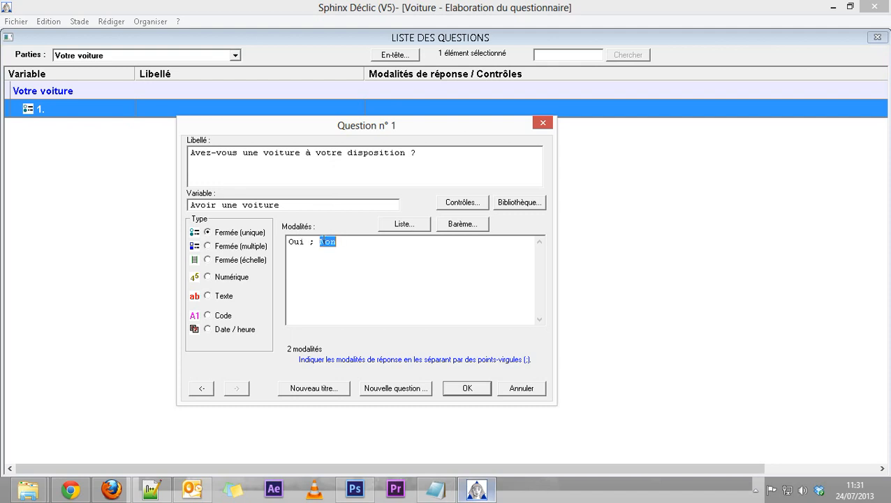
{"action": "left_click", "coordinate": [324, 283]}
Step: Add a second question of type Fermée (multiple) labelled "Quel est son équipement ?" with the variable name "Equipement"
{"action": "left_click", "coordinate": [386, 390]}
{"action": "left_click_drag", "start_coordinate": [372, 97], "coordinate": [359, 234]}
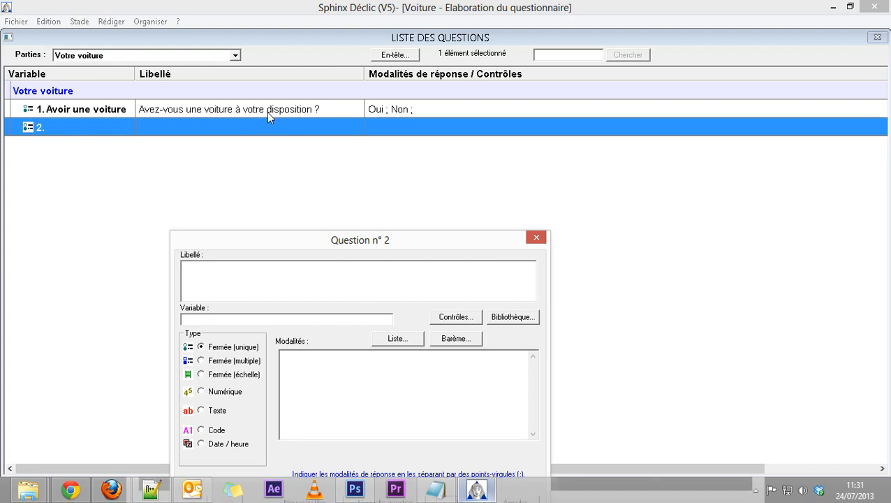
{"action": "left_click_drag", "start_coordinate": [362, 245], "coordinate": [374, 158]}
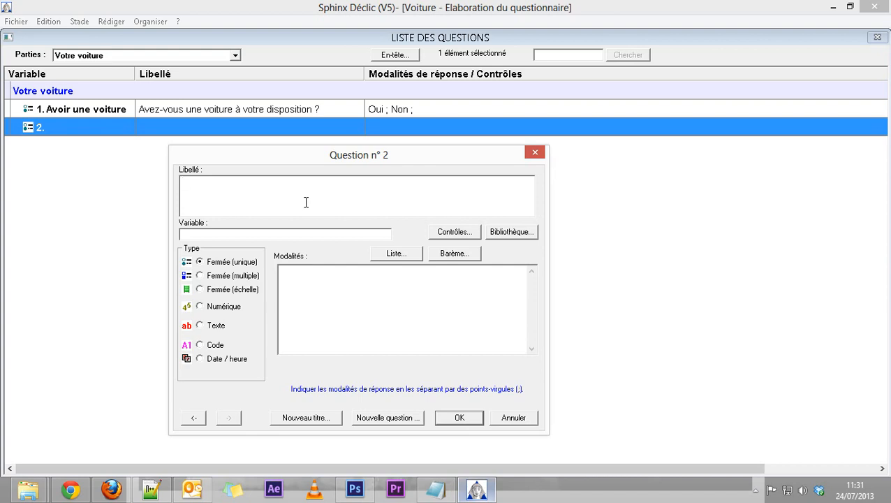
{"action": "left_click", "coordinate": [233, 276]}
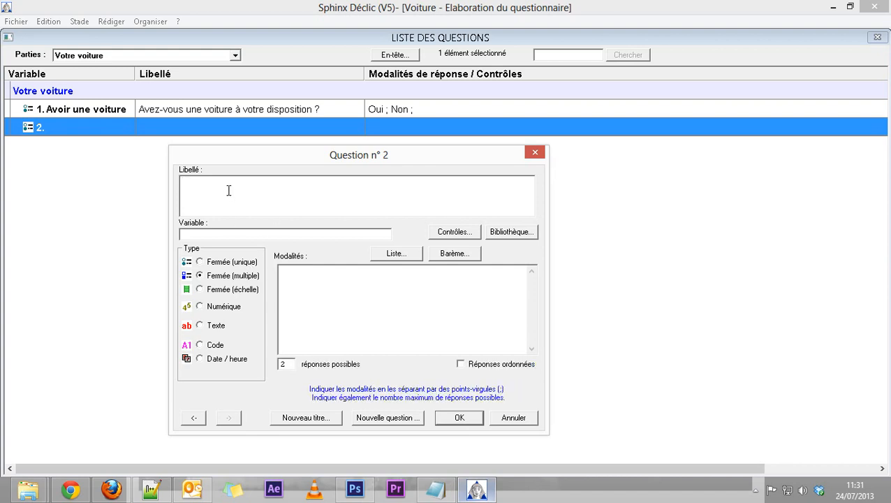
{"action": "type", "text": "Quel est son &"}
{"action": "key", "text": "BackSpace"}
{"action": "type", "text": "éqi"}
{"action": "key", "text": "BackSpace"}
{"action": "type", "text": "uipement ?"}
{"action": "left_click", "coordinate": [194, 236]}
{"action": "type", "text": "Equipement"}
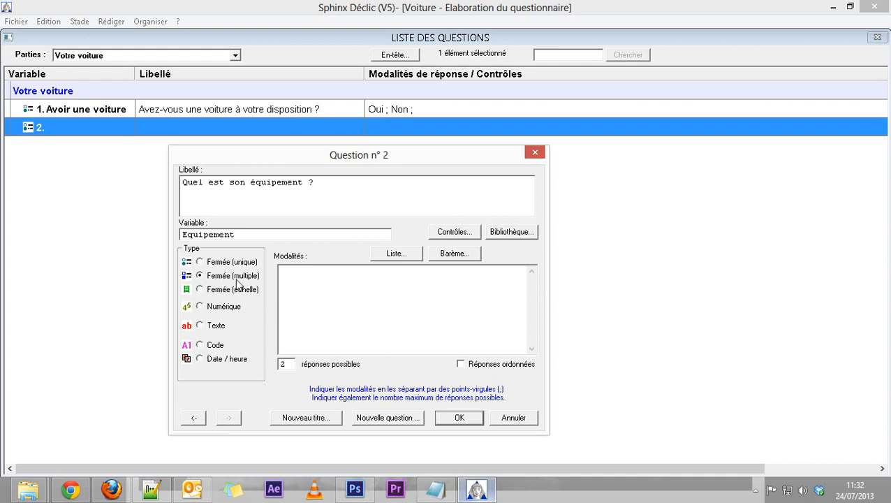
Step: Enter the equipment question's response options: "Jante alu; Lecteur CD; Vitres teintées; Climatisation; Airbags; Attelage; Autres"
{"action": "left_click", "coordinate": [341, 285]}
{"action": "type", "text": "Jante alu; Lecteur"}
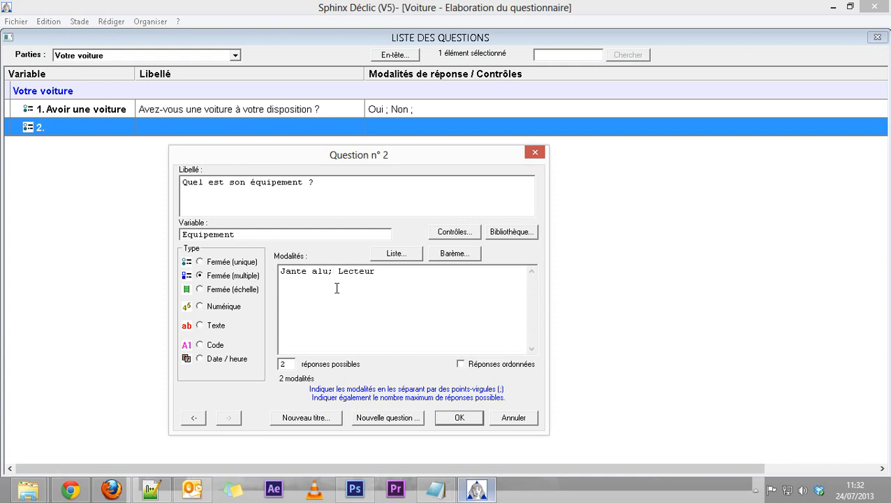
{"action": "type", "text": " CD; Vitres teintées"}
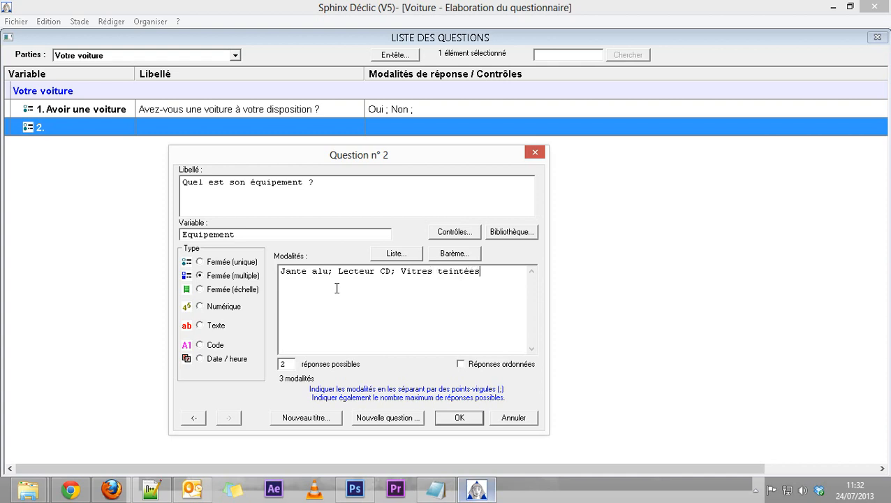
{"action": "type", "text": "; C"}
{"action": "type", "text": "limatisation"}
{"action": "type", "text": "; A"}
{"action": "type", "text": "ir"}
{"action": "type", "text": "bags"}
{"action": "type", "text": "; Atte"}
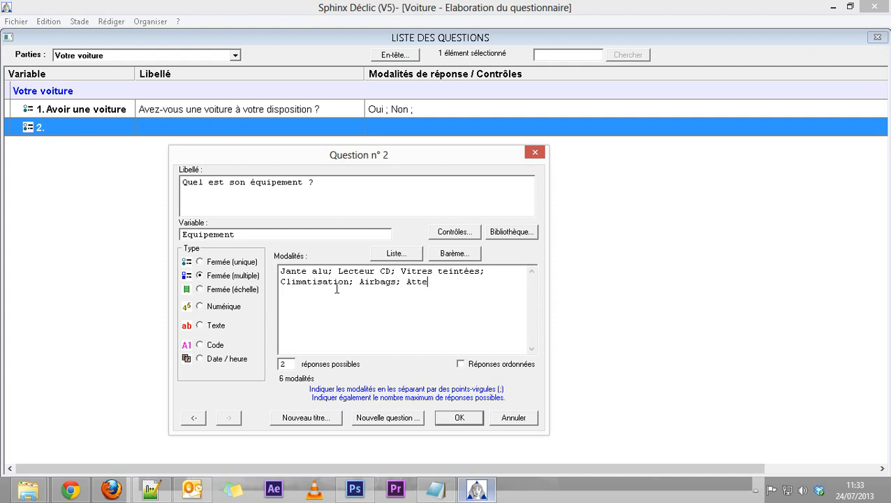
{"action": "type", "text": "lage; Autres"}
Step: Set the number of possible responses for the equipment question to 7 and save the question
{"action": "left_click_drag", "start_coordinate": [292, 362], "coordinate": [272, 363]}
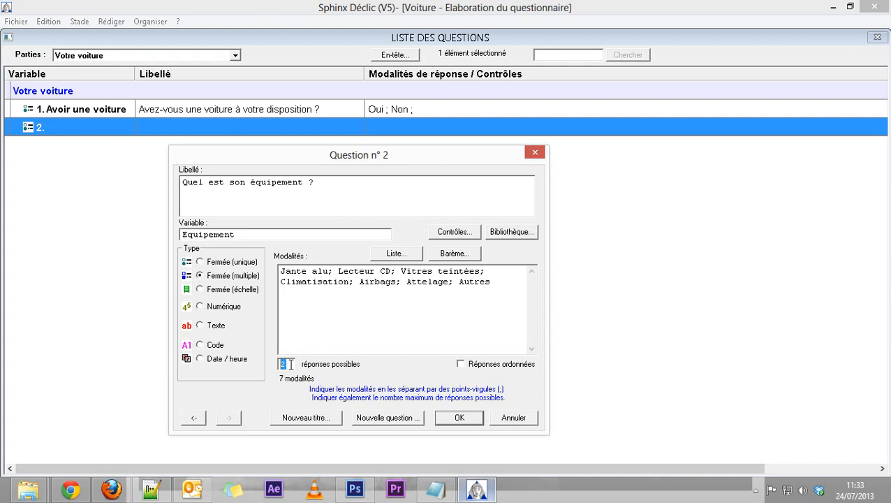
{"action": "type", "text": "7"}
{"action": "key", "text": "BackSpace"}
{"action": "type", "text": "2"}
{"action": "key", "text": "BackSpace"}
{"action": "type", "text": "7"}
{"action": "left_click", "coordinate": [396, 299]}
{"action": "left_click", "coordinate": [473, 421]}
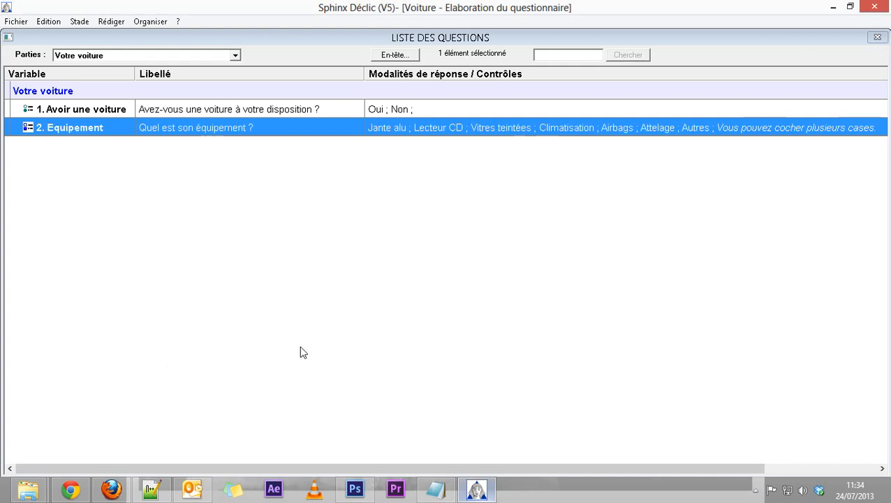
Step: Add a new part titled "Votre comportement" after the equipment question
{"action": "right_click", "coordinate": [225, 230]}
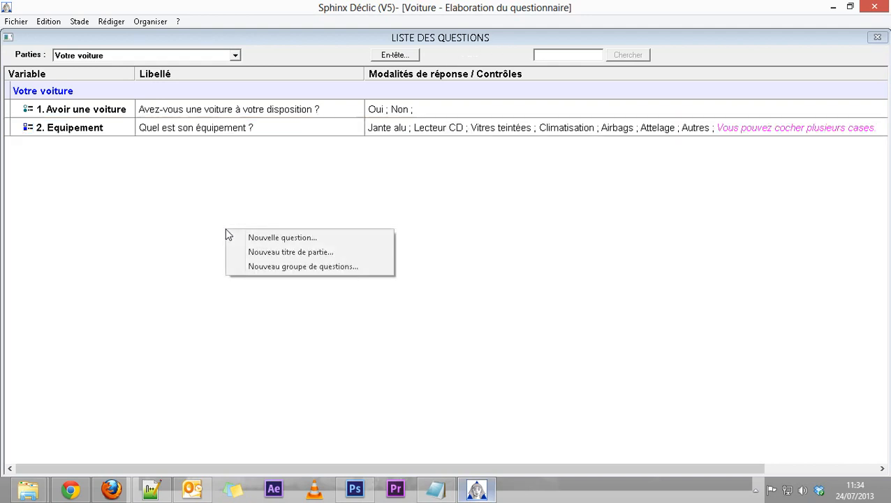
{"action": "left_click", "coordinate": [271, 253]}
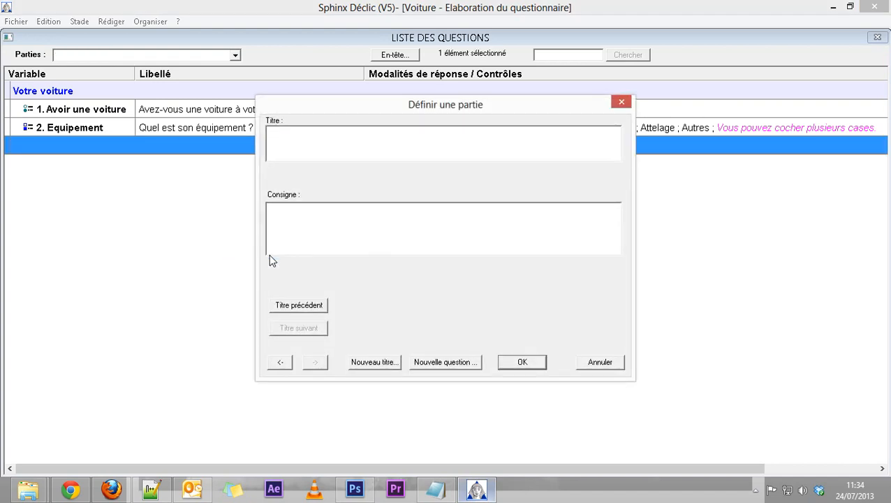
{"action": "type", "text": "Votre comportement"}
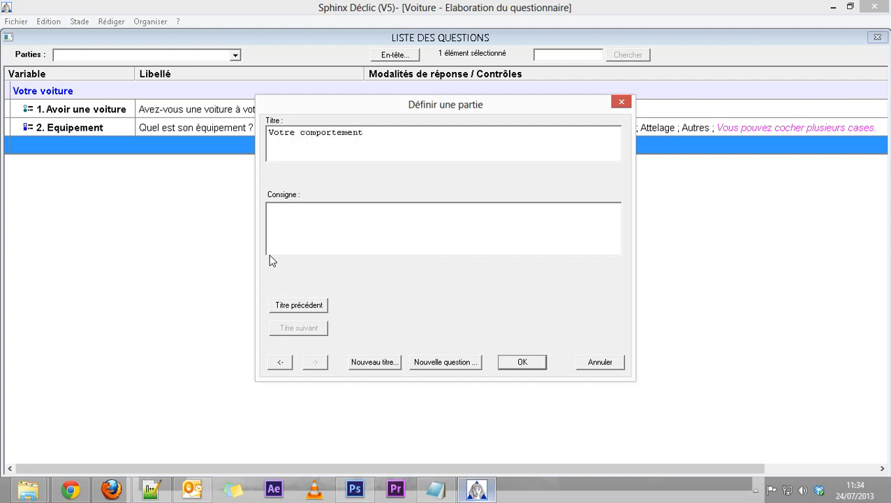
{"action": "left_click", "coordinate": [510, 367]}
{"action": "left_click", "coordinate": [51, 164]}
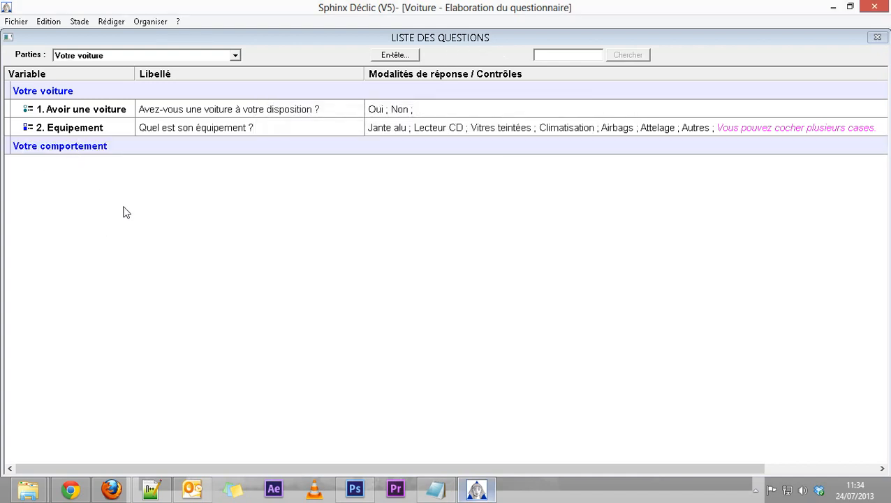
Step: Add a question of type Texte labelled "Quel kilométrage effectuez-vous par mois ?" with the variable name "Kilométrage" under "Votre comportement"
{"action": "right_click", "coordinate": [164, 209]}
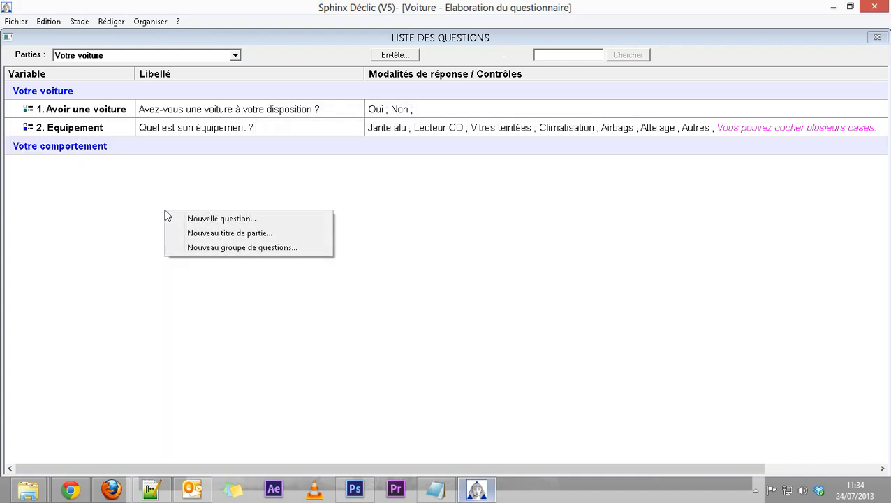
{"action": "left_click", "coordinate": [218, 220]}
{"action": "left_click_drag", "start_coordinate": [422, 110], "coordinate": [320, 155]}
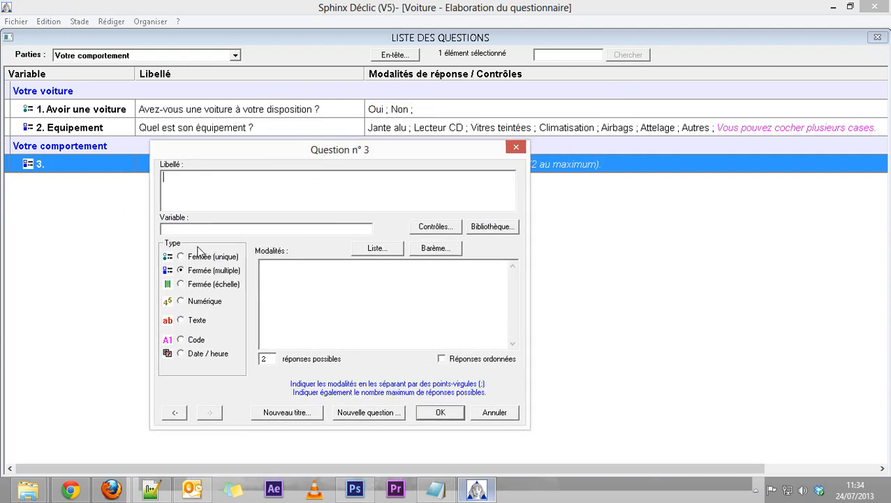
{"action": "left_click", "coordinate": [182, 321]}
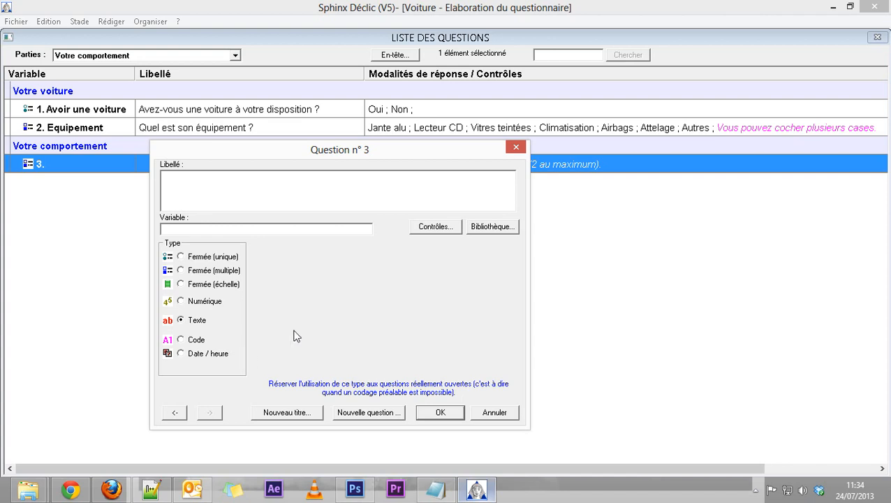
{"action": "left_click", "coordinate": [206, 190]}
{"action": "type", "text": "Quel kilométrage effec"}
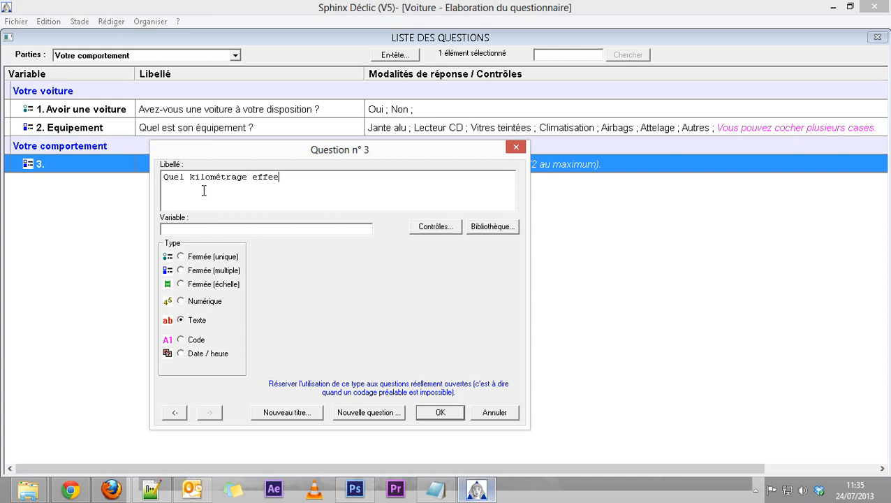
{"action": "type", "text": "tuez-vous par mois "}
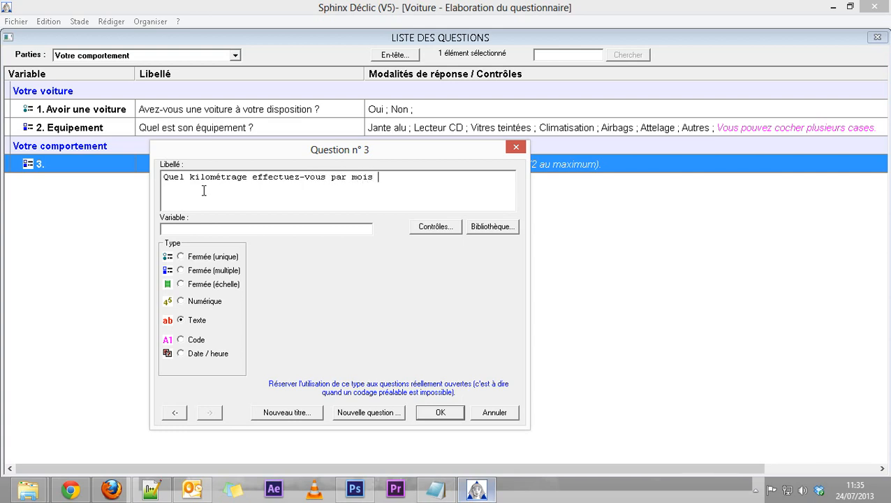
{"action": "type", "text": "?"}
{"action": "left_click", "coordinate": [201, 228]}
{"action": "type", "text": "Kilométrage"}
Step: Compare the Numérique and Texte types for the mileage question and set its type to Numérique
{"action": "left_click", "coordinate": [181, 303]}
{"action": "left_click", "coordinate": [181, 320]}
{"action": "left_click", "coordinate": [181, 302]}
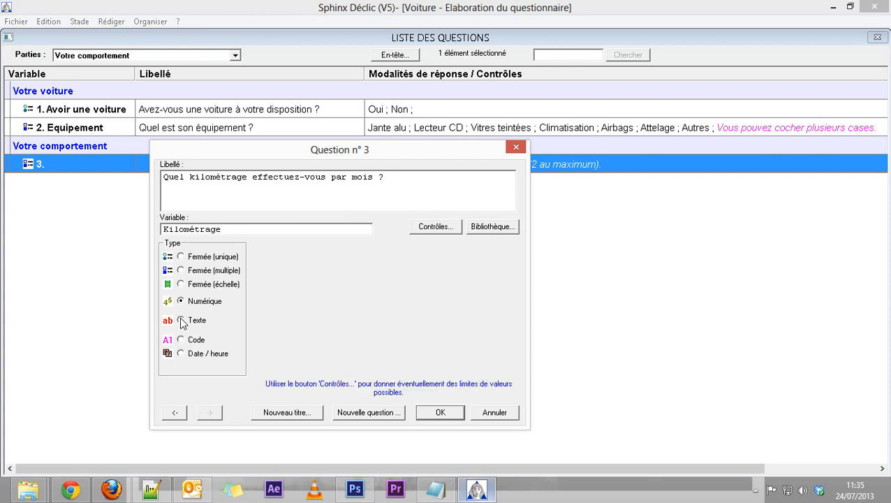
{"action": "left_click", "coordinate": [181, 320]}
{"action": "left_click", "coordinate": [181, 302]}
{"action": "left_click", "coordinate": [181, 321]}
{"action": "left_click", "coordinate": [181, 302]}
{"action": "left_click", "coordinate": [181, 320]}
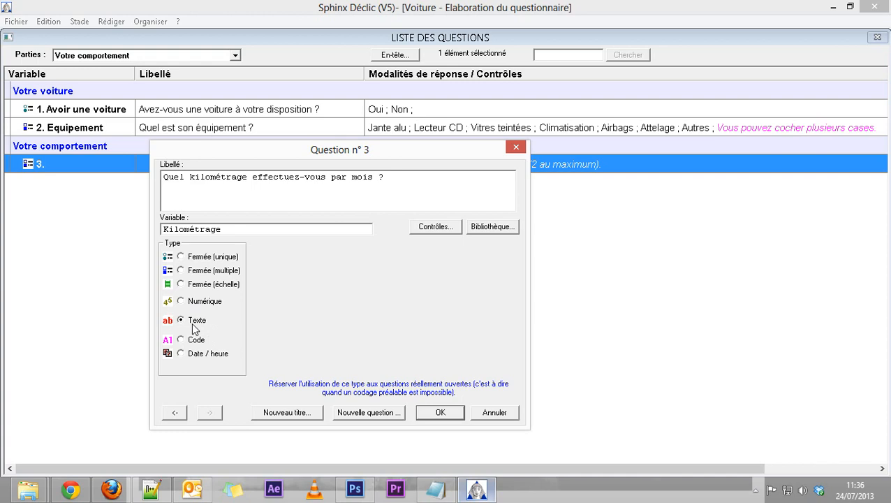
{"action": "left_click", "coordinate": [194, 302]}
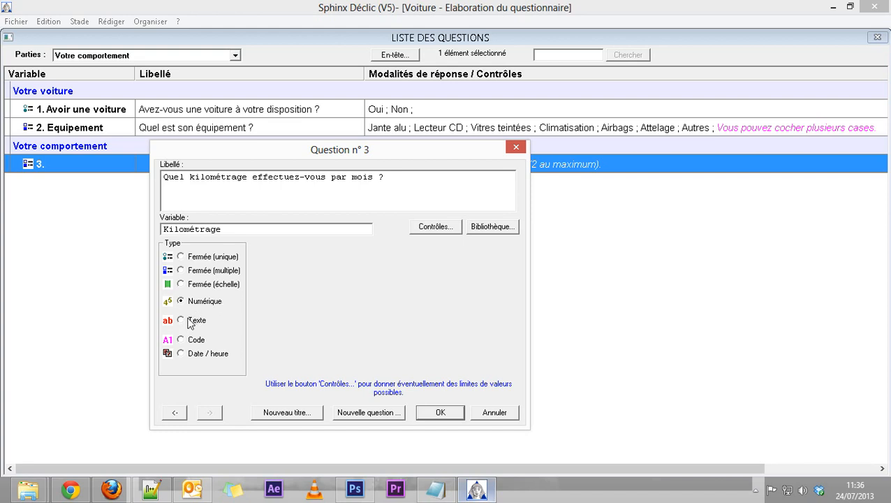
Step: Keep the type Numérique for the mileage question and save the question
{"action": "left_click", "coordinate": [187, 320]}
{"action": "left_click", "coordinate": [181, 302]}
{"action": "left_click", "coordinate": [439, 413]}
Step: Add a new part titled "Vos attentes" after the mileage question
{"action": "right_click", "coordinate": [61, 217]}
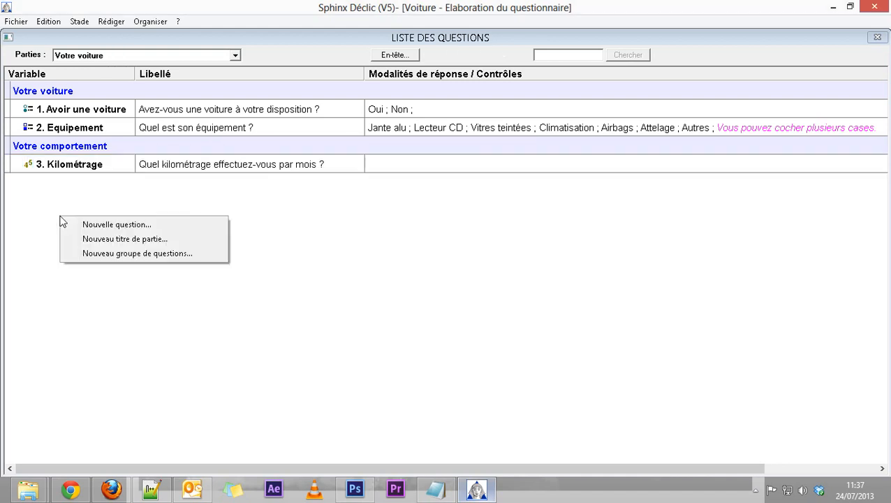
{"action": "left_click", "coordinate": [104, 240]}
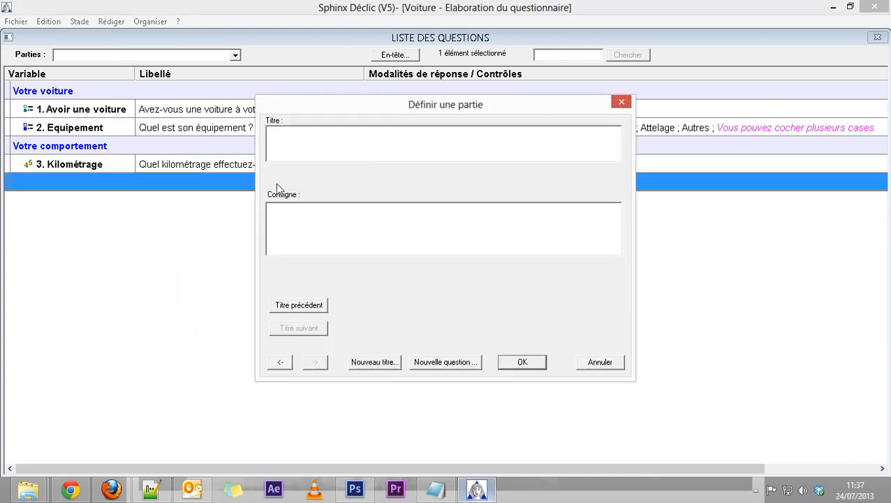
{"action": "type", "text": "Vos attentes"}
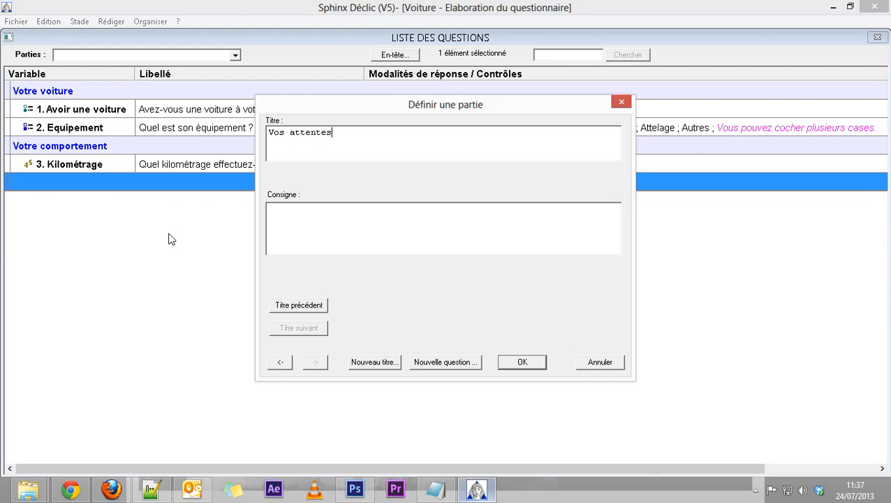
{"action": "left_click", "coordinate": [520, 364]}
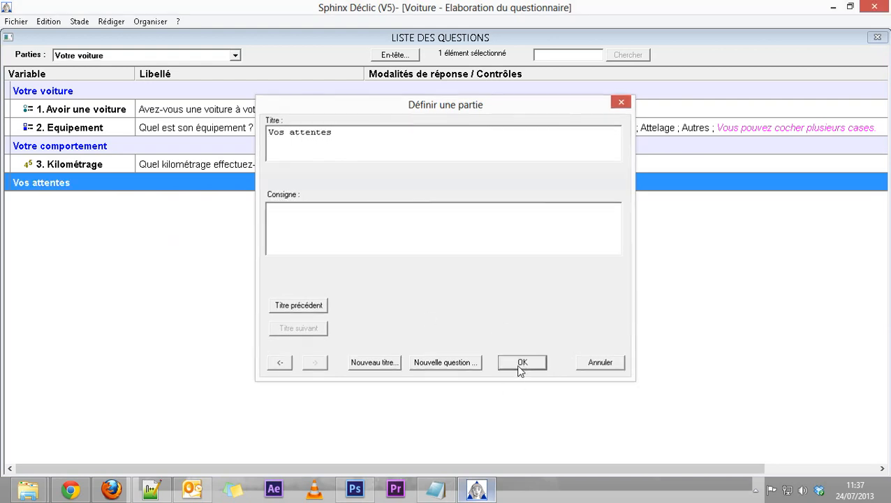
Step: Create a question of type Texte under "Vos attentes" with the label "Décrivez la voiture idéale selon vos désirs"
{"action": "right_click", "coordinate": [187, 334]}
{"action": "left_click", "coordinate": [233, 338]}
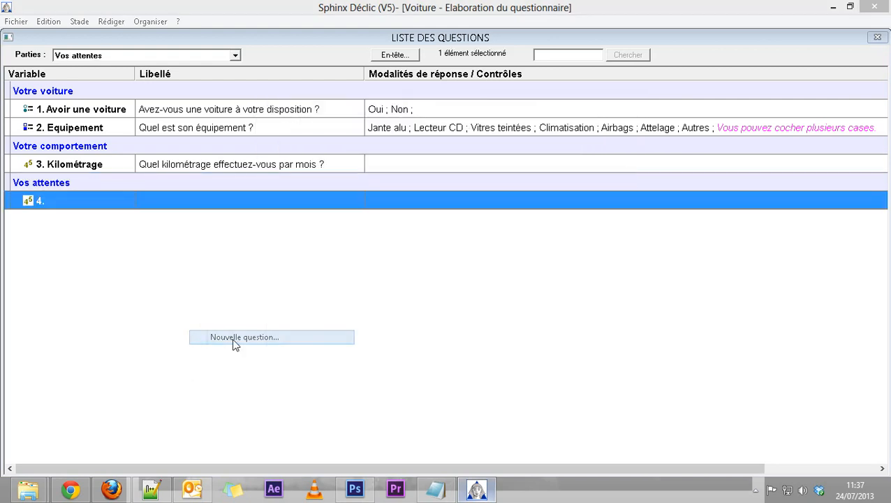
{"action": "left_click", "coordinate": [288, 274]}
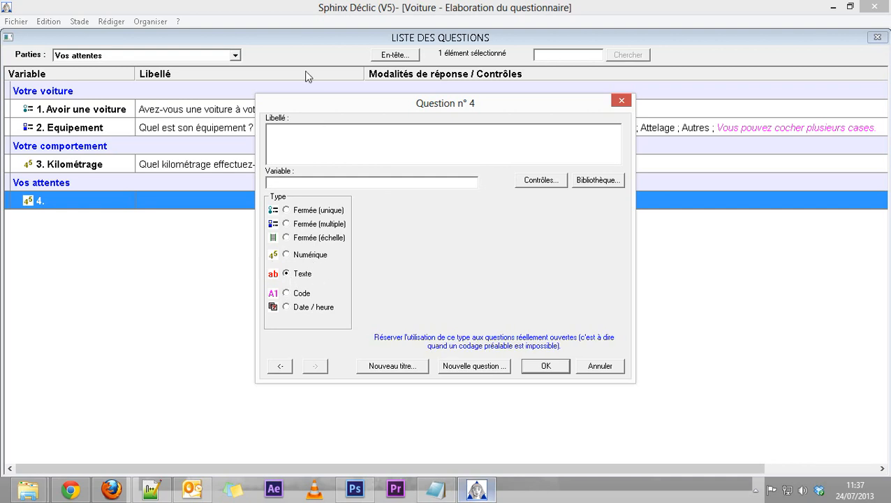
{"action": "left_click", "coordinate": [313, 141]}
{"action": "type", "text": "Décri"}
{"action": "type", "text": "vez la v"}
{"action": "type", "text": "oiture i"}
{"action": "type", "text": "déa"}
{"action": "key", "text": "BackSpace"}
{"action": "type", "text": "ale selon"}
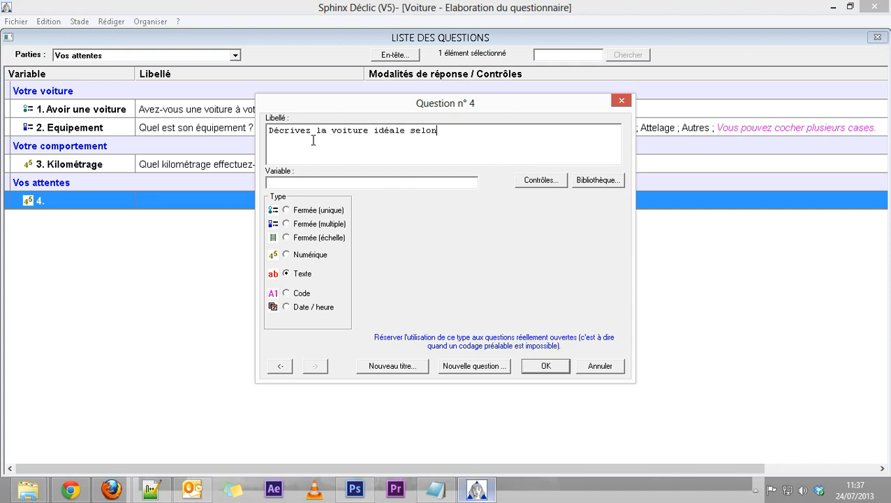
{"action": "type", "text": " vos désirs"}
Step: Name the question's variable "Voiture Idéale", keep the type Texte and save the question
{"action": "left_click", "coordinate": [301, 180]}
{"action": "type", "text": "Voiture Ideé"}
{"action": "key", "text": "BackSpace"}
{"action": "key", "text": "BackSpace"}
{"action": "type", "text": "éale"}
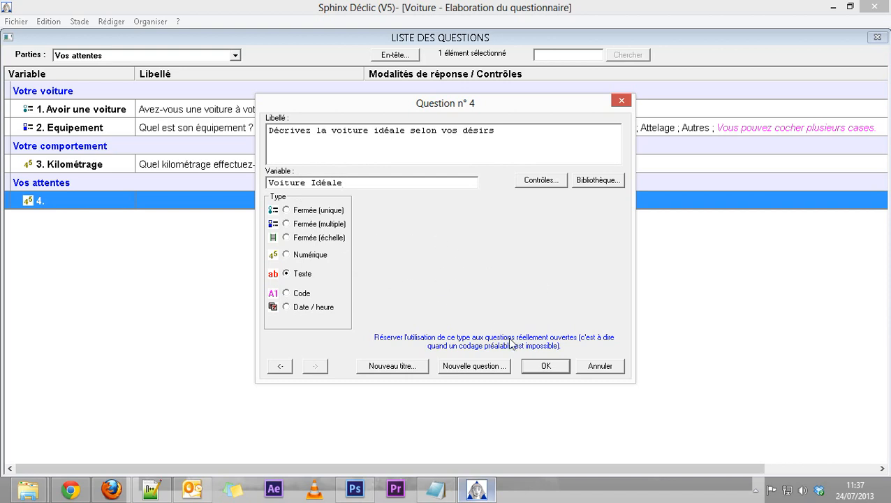
{"action": "left_click", "coordinate": [285, 274]}
{"action": "left_click", "coordinate": [544, 367]}
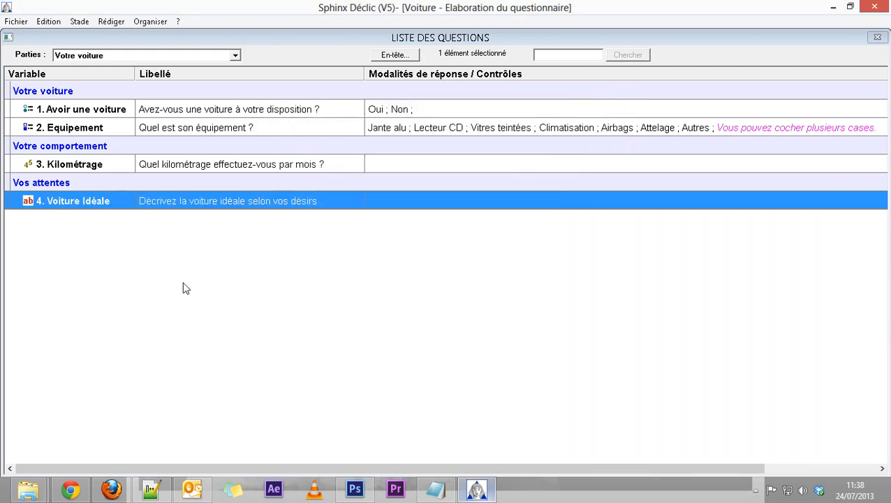
Step: Add a new part titled "Votre Satisfaction" after the ideal car question
{"action": "right_click", "coordinate": [123, 261]}
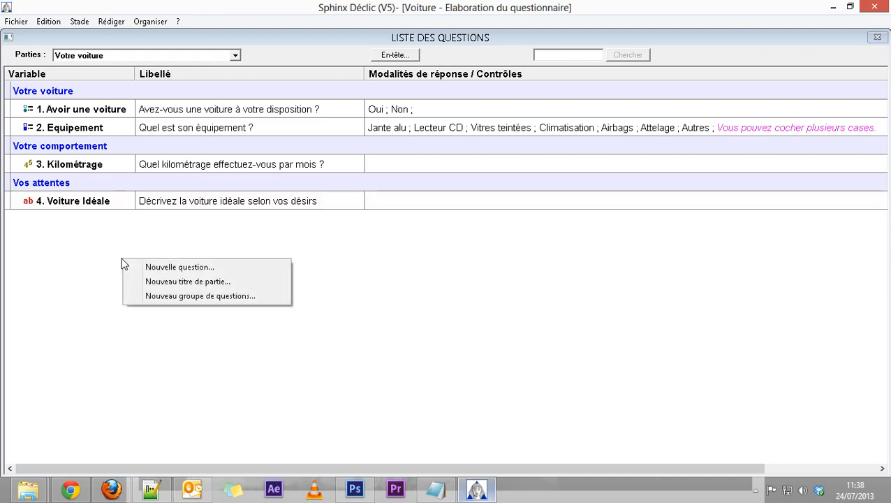
{"action": "left_click", "coordinate": [176, 282]}
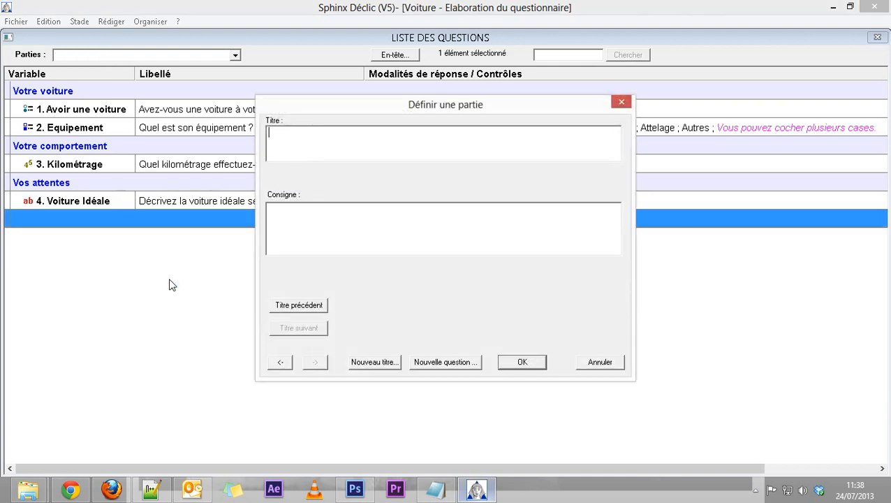
{"action": "type", "text": "Votre Satisfactio"}
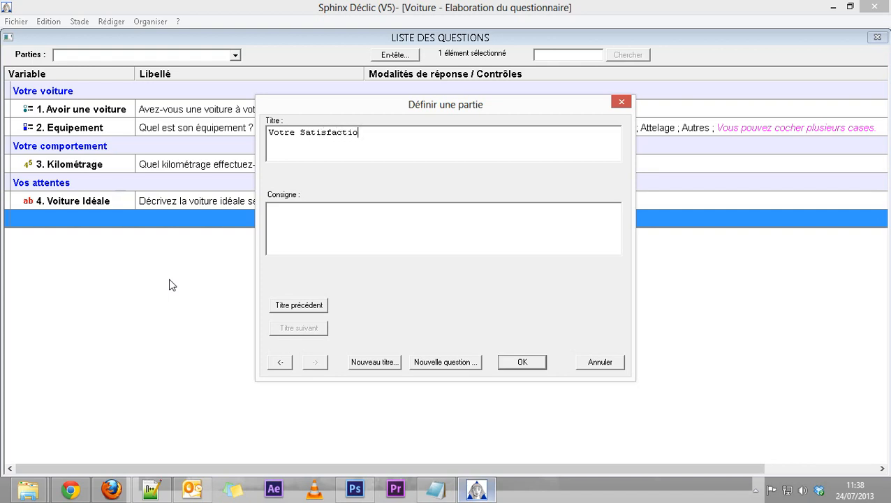
{"action": "type", "text": "n"}
Step: Under "Votre Satisfaction", create a Fermée (échelle) question labelled "Etes-vous satisfait de la performance de votre voiture en ce qui concerne la vitesse"
{"action": "left_click", "coordinate": [445, 362]}
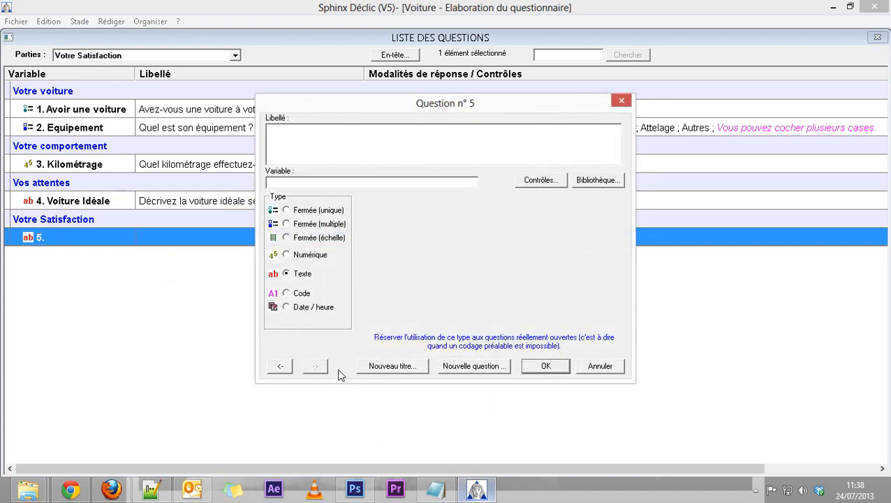
{"action": "left_click_drag", "start_coordinate": [383, 106], "coordinate": [354, 144]}
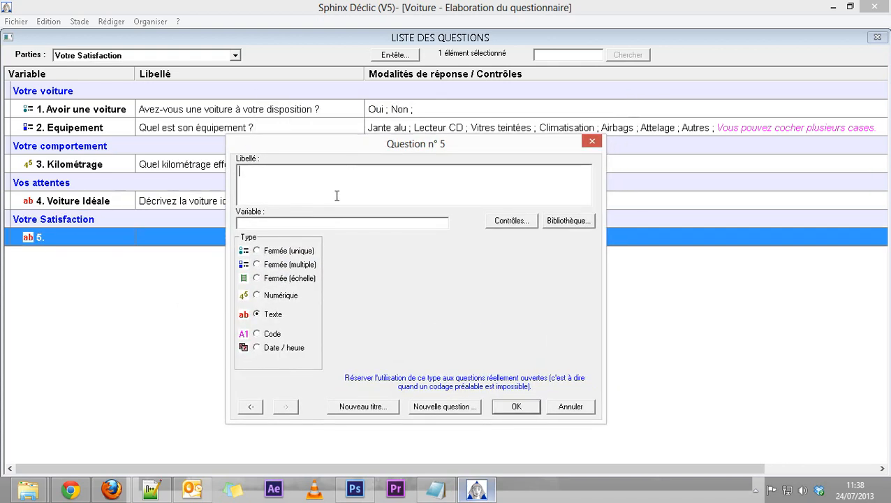
{"action": "left_click", "coordinate": [257, 278]}
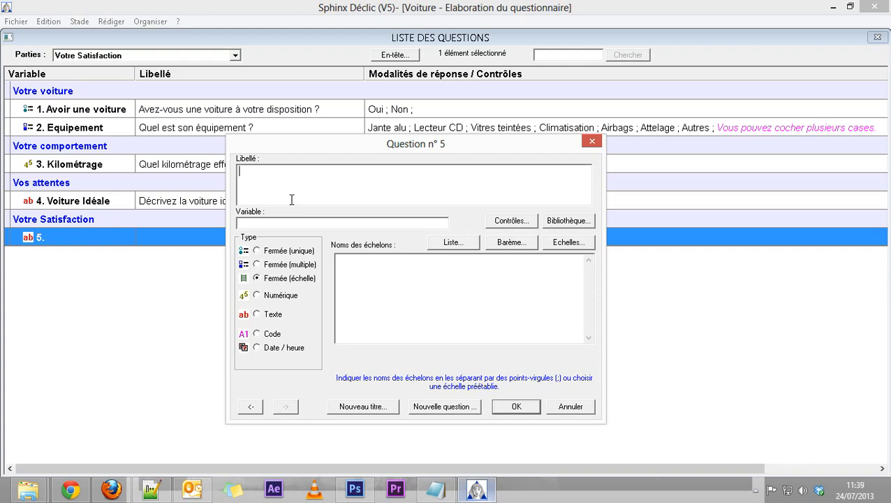
{"action": "type", "text": "Etes-vous satisfa"}
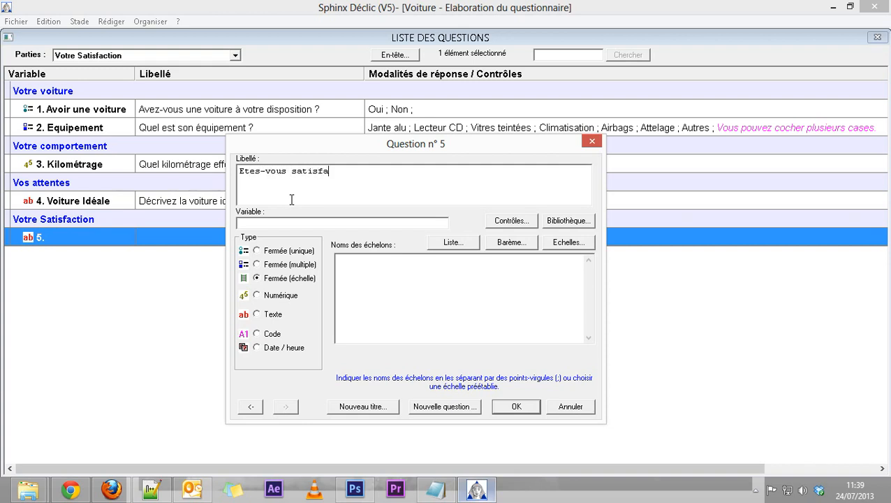
{"action": "type", "text": "it de la performan"}
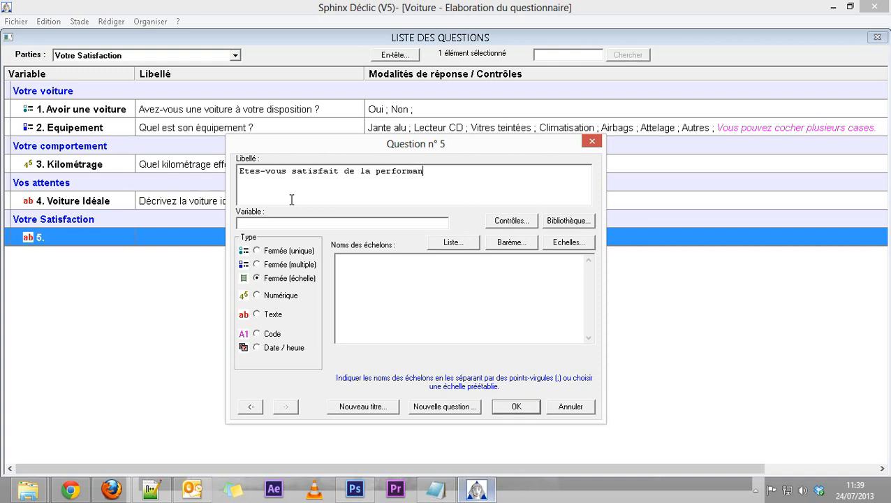
{"action": "type", "text": "ce de votre voiture"}
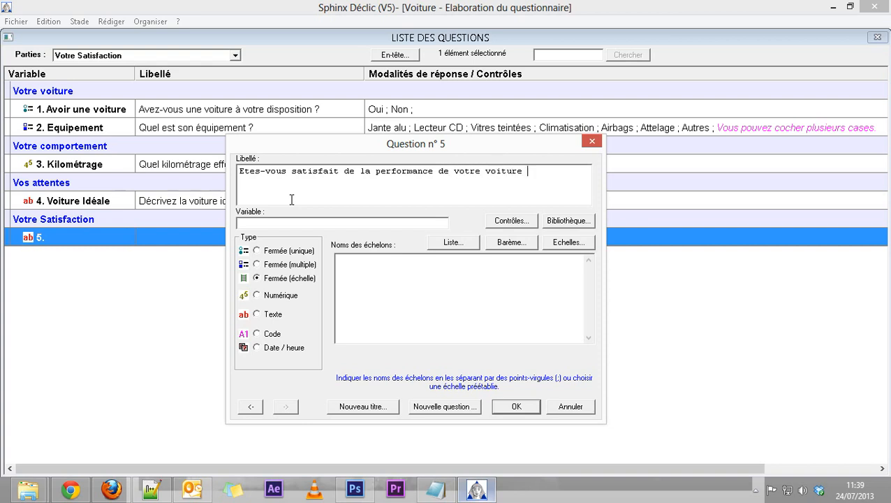
{"action": "type", "text": " en ce qui concerne la vitesse"}
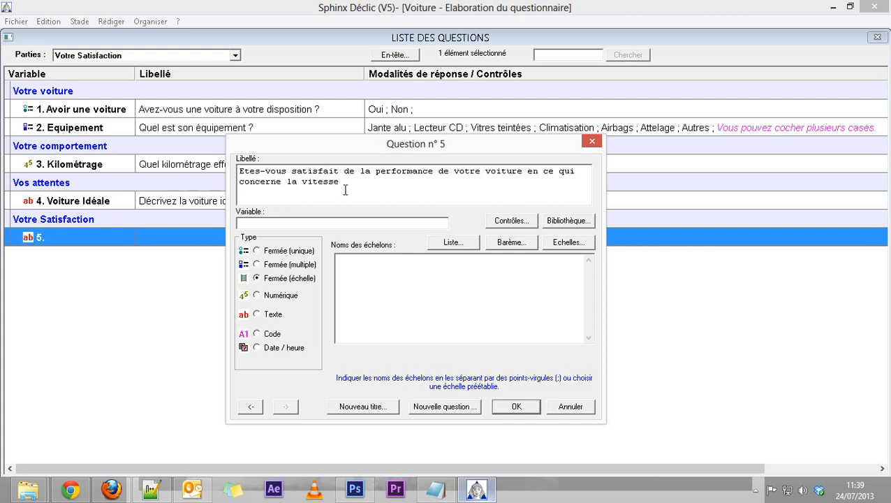
{"action": "left_click_drag", "start_coordinate": [345, 190], "coordinate": [216, 174]}
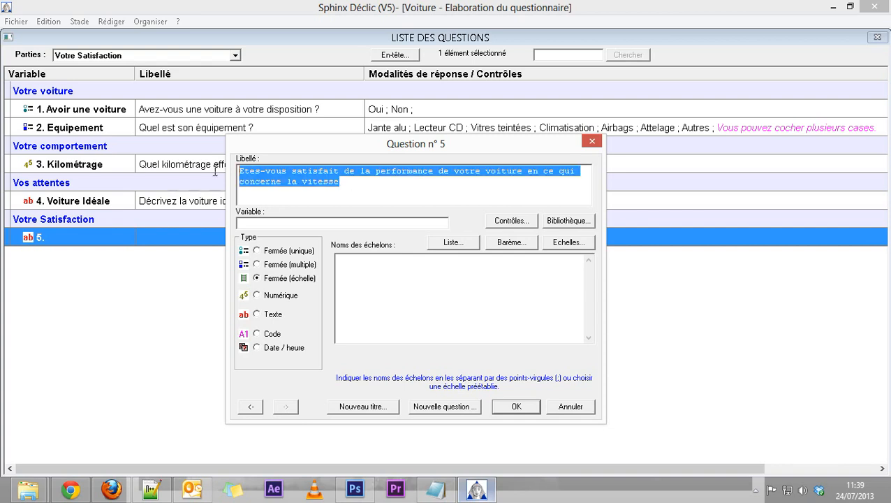
{"action": "left_click", "coordinate": [339, 199]}
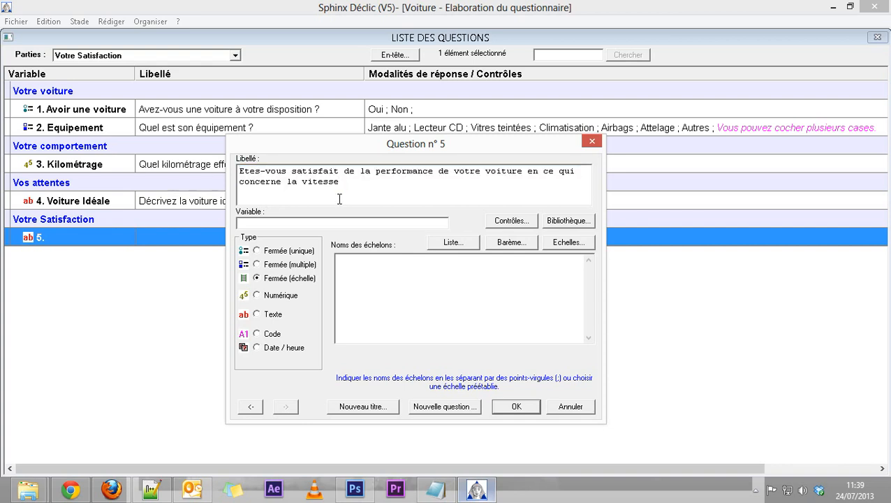
Step: Name the satisfaction question's variable "Vitesse"
{"action": "left_click", "coordinate": [310, 223]}
{"action": "type", "text": "Vitesse"}
{"action": "left_click", "coordinate": [486, 299]}
Step: Apply the predefined scale "Pas du tout satisfait ; Plutôt pas satisfait ; Plutôt satisfait ; Tout à fait satisfait" to the Vitesse question
{"action": "left_click", "coordinate": [570, 243]}
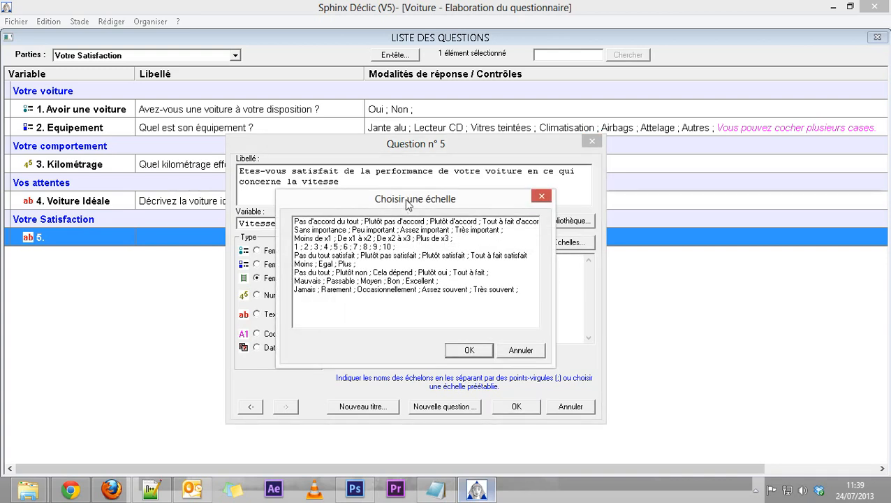
{"action": "left_click_drag", "start_coordinate": [408, 204], "coordinate": [435, 186]}
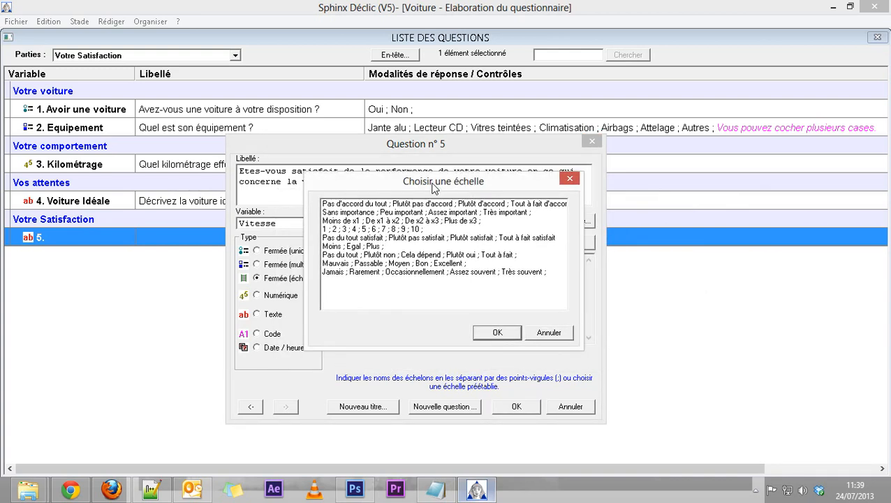
{"action": "left_click", "coordinate": [400, 239]}
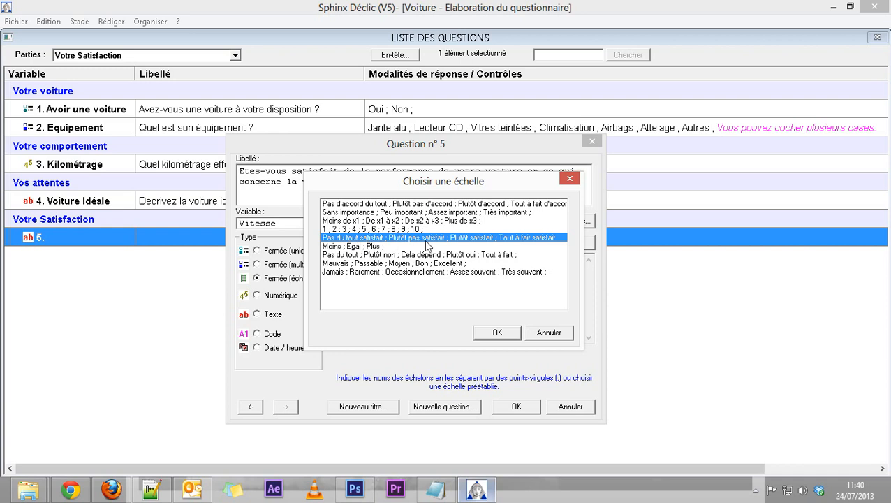
{"action": "left_click", "coordinate": [498, 333]}
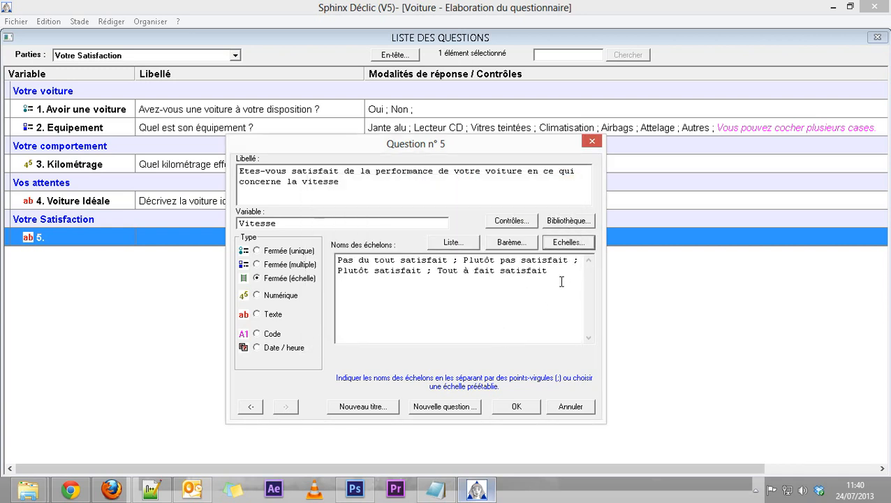
Step: Review the level names of the Vitesse question's scale and save the question
{"action": "left_click_drag", "start_coordinate": [549, 270], "coordinate": [294, 256]}
{"action": "left_click", "coordinate": [430, 282]}
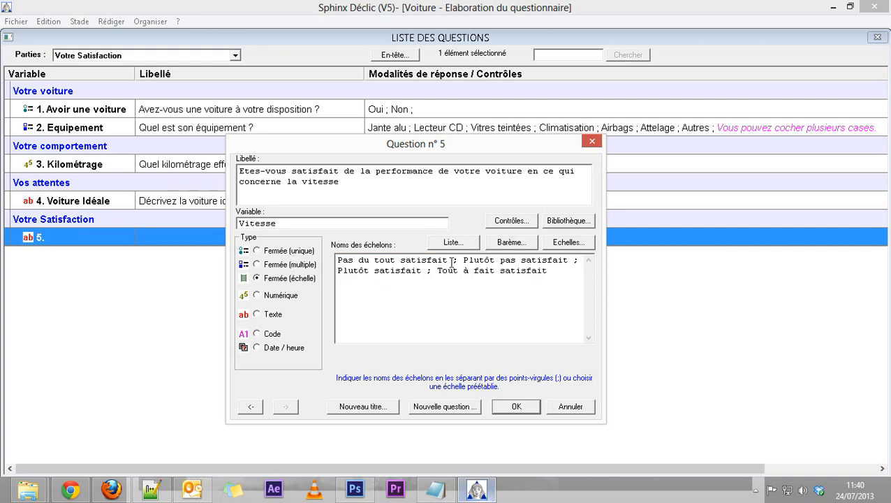
{"action": "left_click", "coordinate": [450, 263]}
{"action": "left_click_drag", "start_coordinate": [557, 272], "coordinate": [334, 257]}
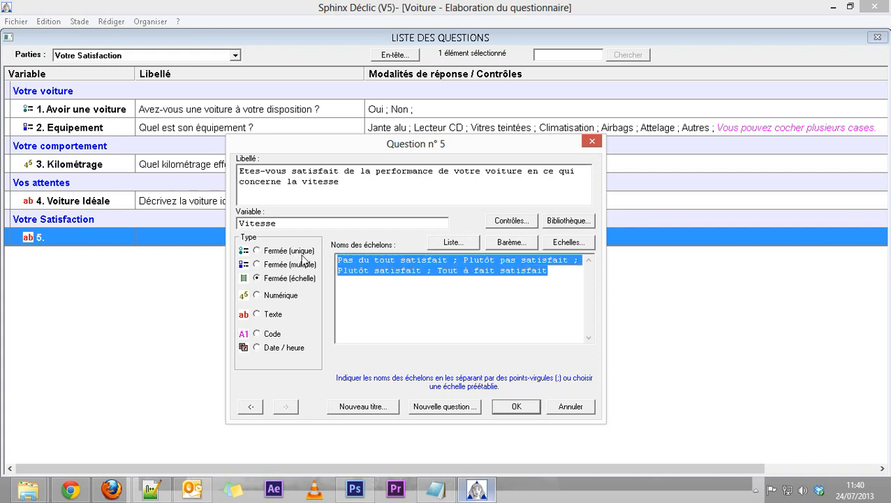
{"action": "left_click", "coordinate": [520, 334]}
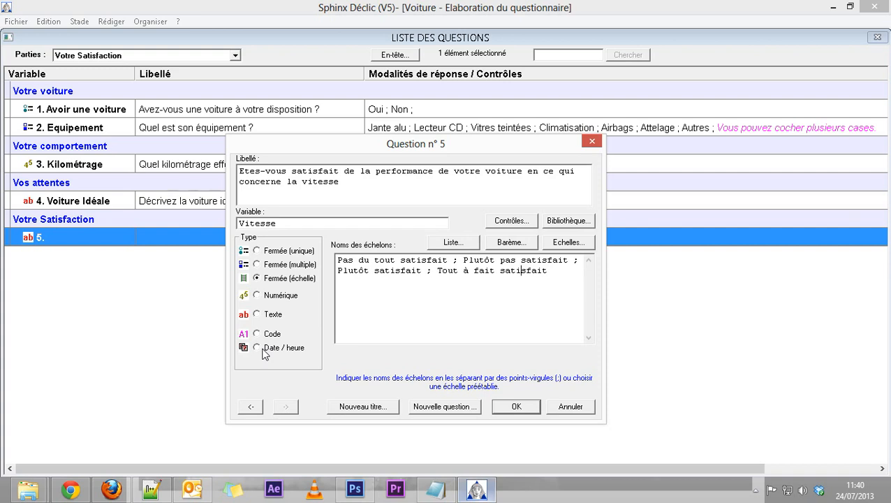
{"action": "left_click", "coordinate": [483, 276]}
{"action": "left_click", "coordinate": [517, 411]}
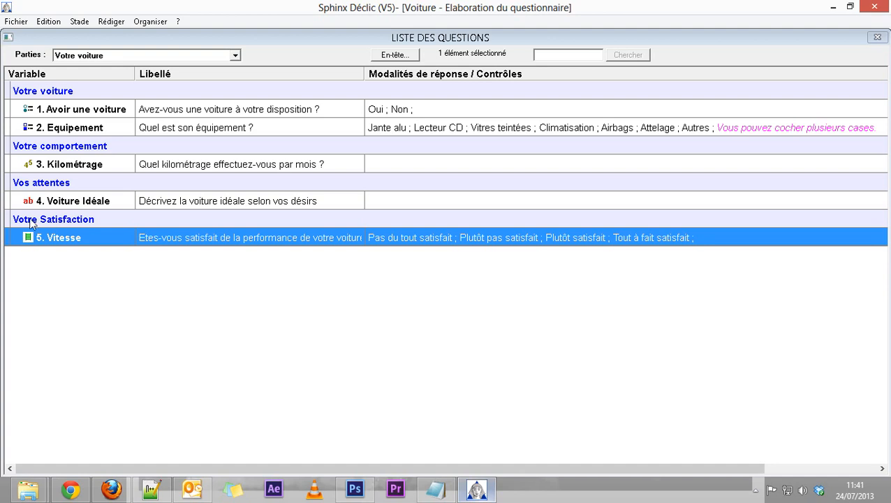
Step: Move the whole part "Votre Satisfaction" with its question to just before "Votre comportement"
{"action": "left_click_drag", "start_coordinate": [4, 219], "coordinate": [10, 142]}
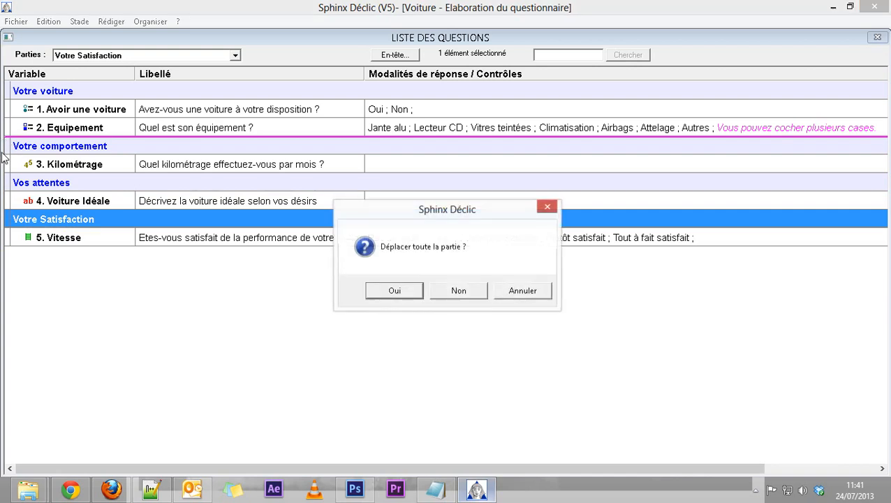
{"action": "left_click", "coordinate": [401, 290]}
{"action": "left_click", "coordinate": [180, 305]}
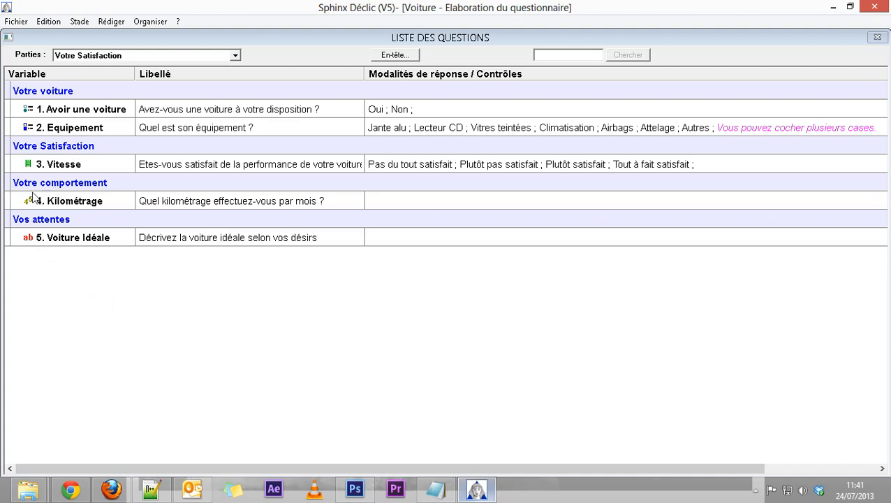
Step: Try moving the whole part "Votre comportement" to the end of the list, and return it to its place above "Vos attentes"
{"action": "mouse_move", "coordinate": [11, 127]}
{"action": "left_mouse_down"}
{"action": "mouse_move", "coordinate": [12, 106]}
{"action": "mouse_move", "coordinate": [11, 142]}
{"action": "left_mouse_up"}
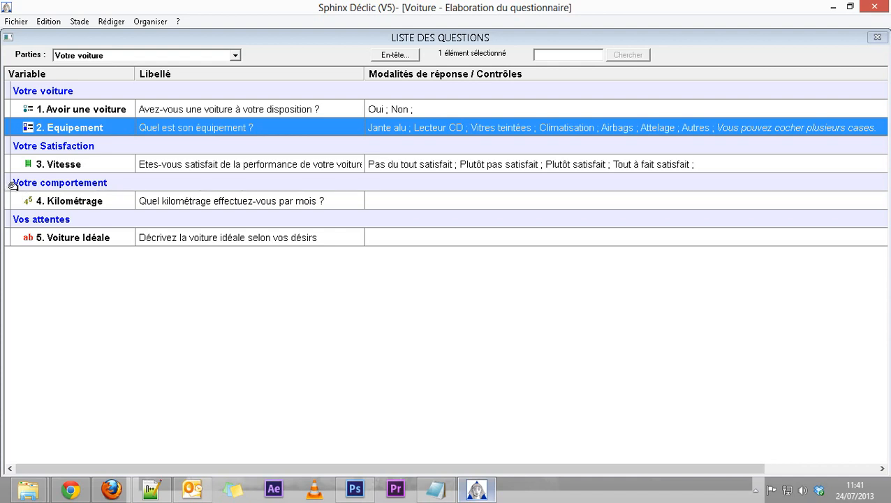
{"action": "left_click_drag", "start_coordinate": [13, 185], "coordinate": [13, 262]}
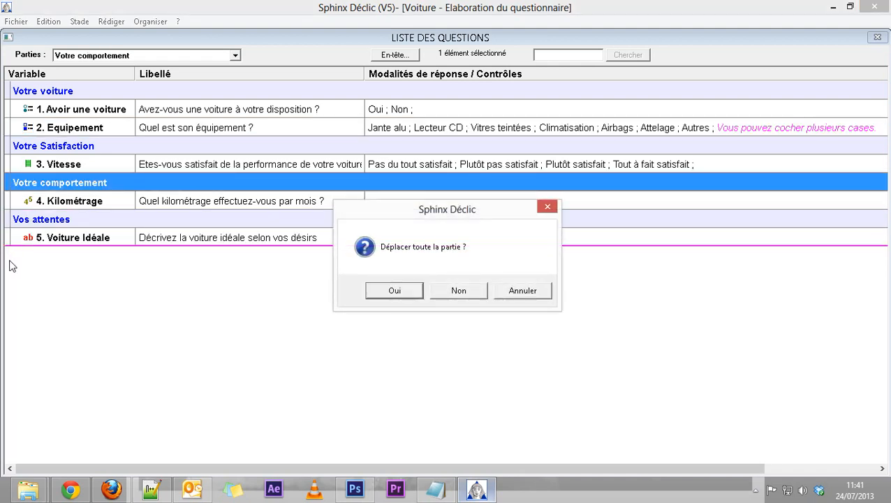
{"action": "left_click", "coordinate": [400, 295]}
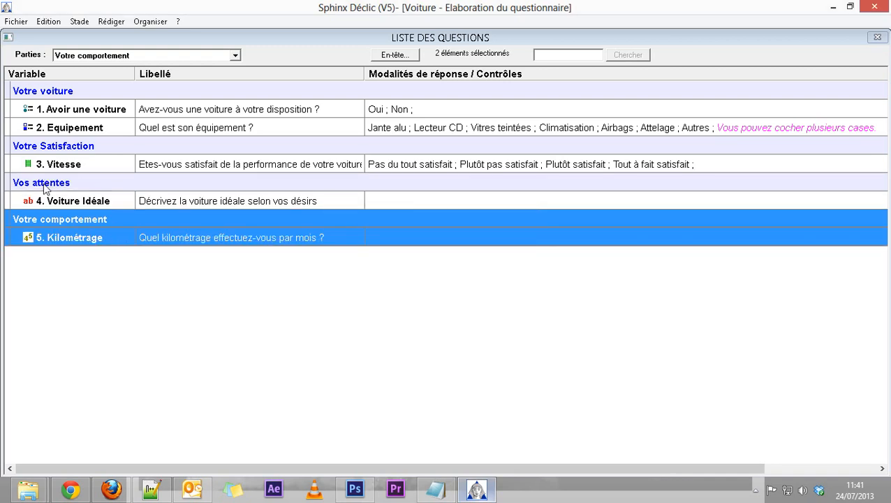
{"action": "left_click_drag", "start_coordinate": [13, 222], "coordinate": [10, 183]}
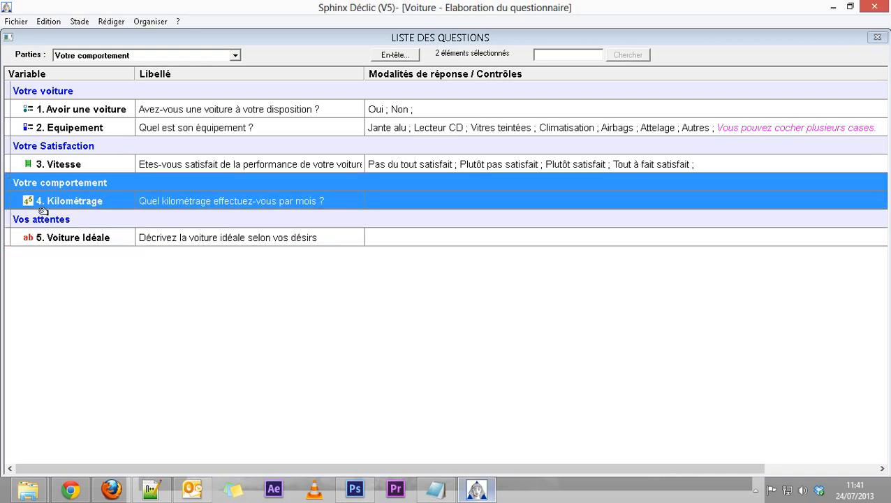
{"action": "left_click", "coordinate": [167, 296]}
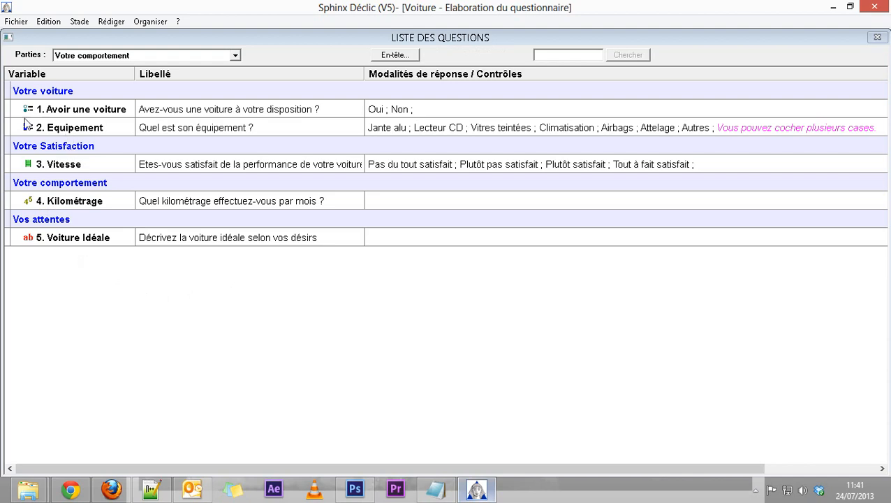
{"action": "mouse_move", "coordinate": [10, 127]}
{"action": "left_mouse_down"}
{"action": "mouse_move", "coordinate": [10, 111]}
{"action": "mouse_move", "coordinate": [10, 144]}
{"action": "left_mouse_up"}
{"action": "left_click", "coordinate": [521, 345]}
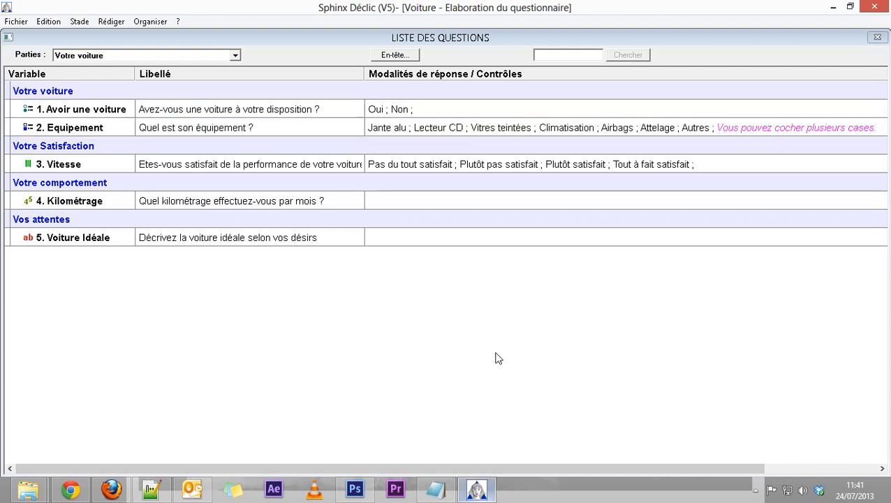